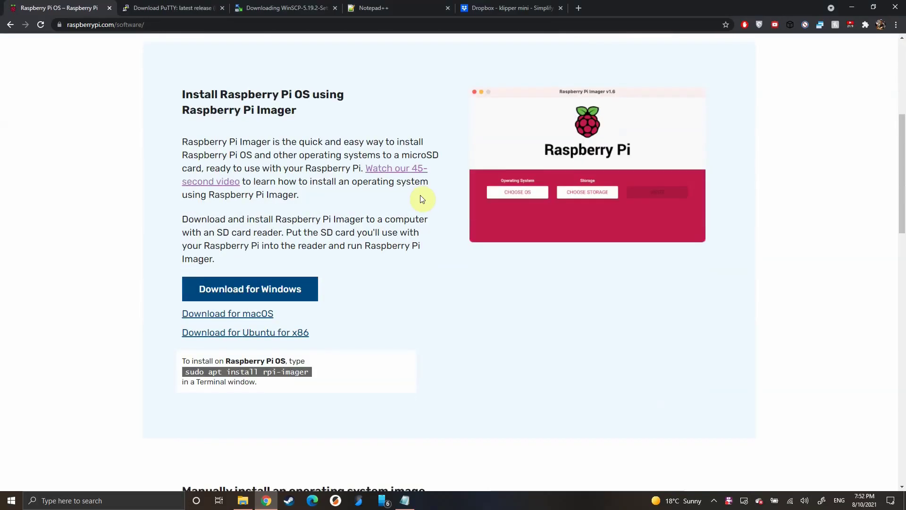
# Review the download pages for Raspberry Pi Imager, PuTTY, WinSCP and Notepad++, and the Dropbox klipper mini page
pyautogui.scroll(4, 421, 199)
pyautogui.click(194, 8)
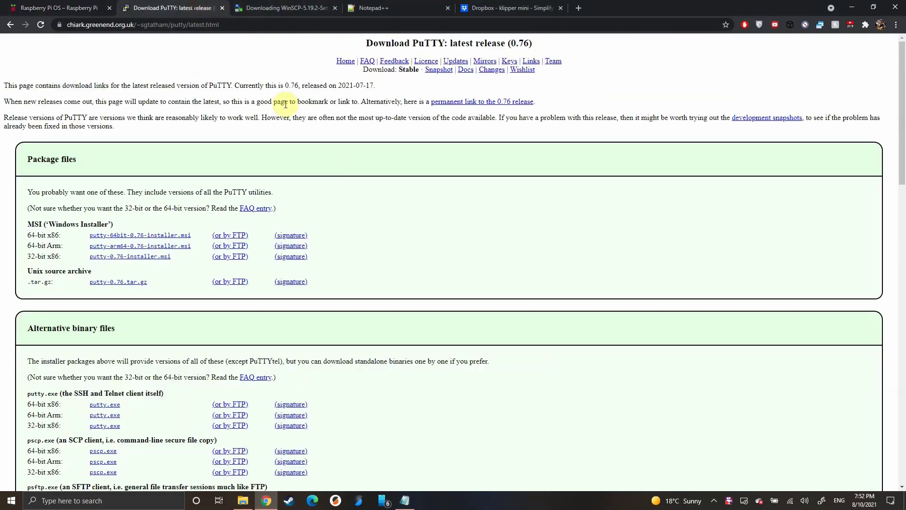
pyautogui.scroll(-1, 326, 160)
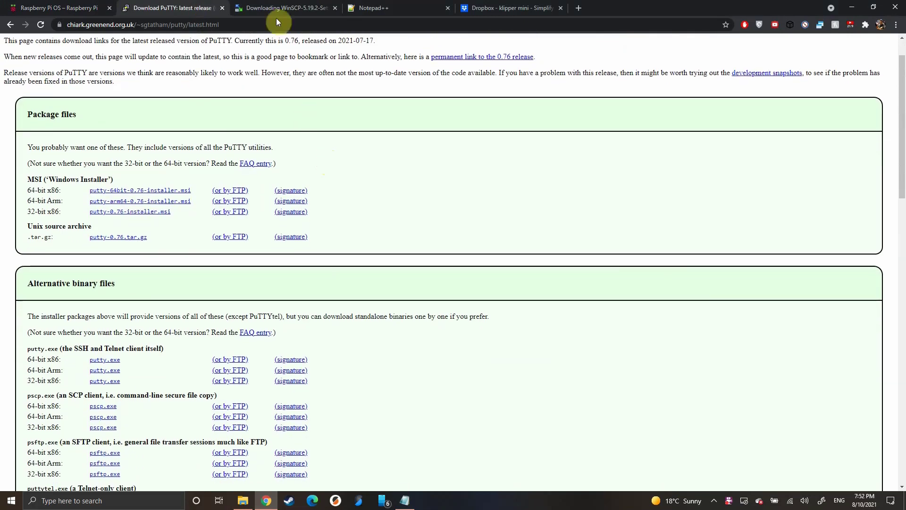
pyautogui.click(283, 8)
pyautogui.scroll(-1, 344, 174)
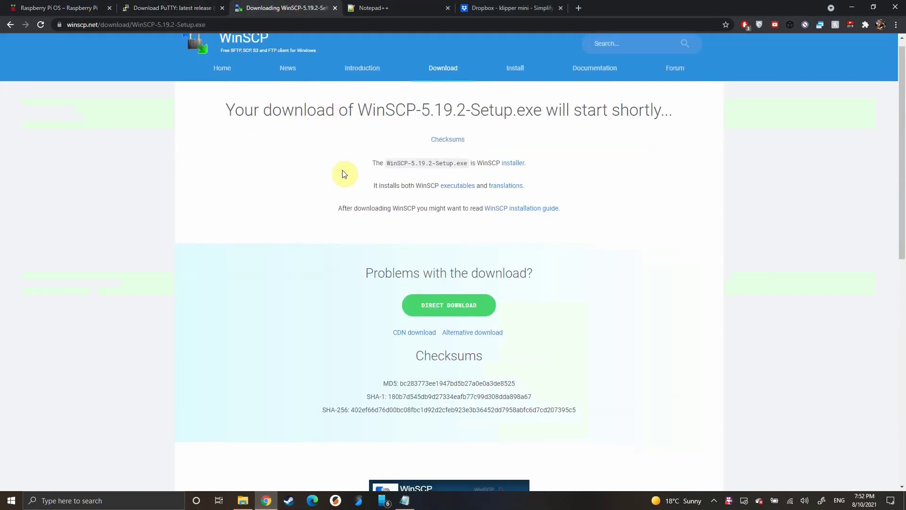
pyautogui.click(383, 10)
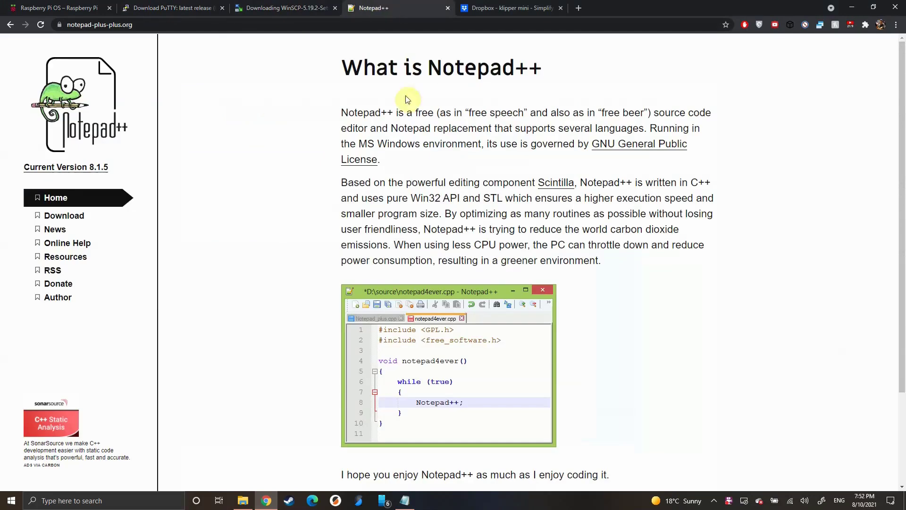
pyautogui.click(516, 14)
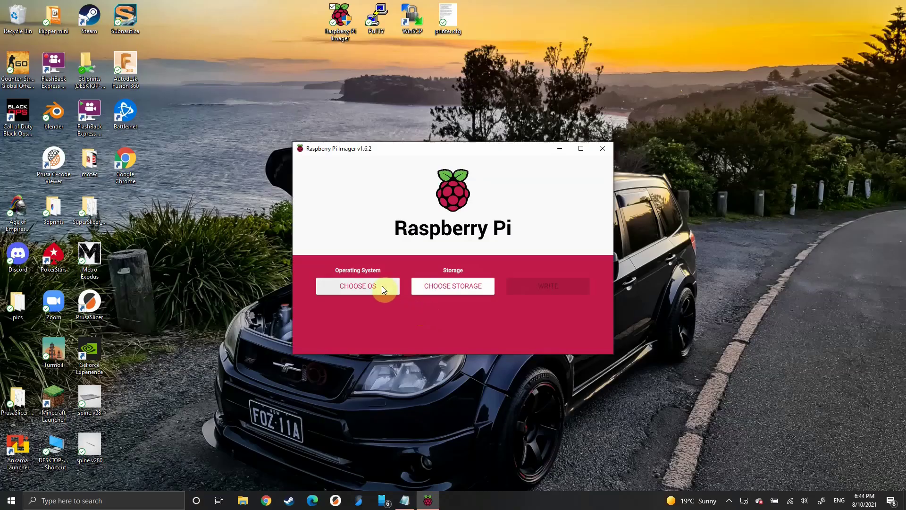
# In Raspberry Pi Imager, choose OctoPi from the specific purpose systems as the operating system and the 15.5 GB SDHC Card as storage
pyautogui.click(381, 285)
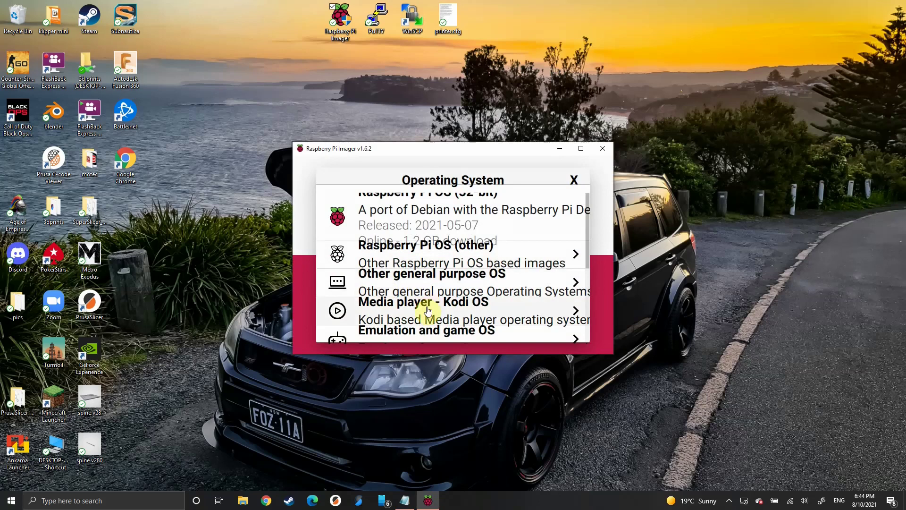
pyautogui.scroll(-3, 428, 312)
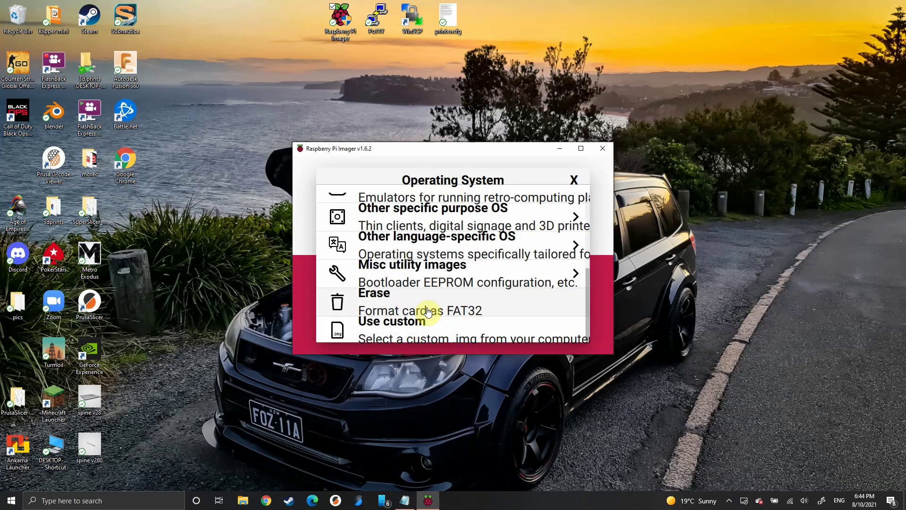
pyautogui.click(425, 222)
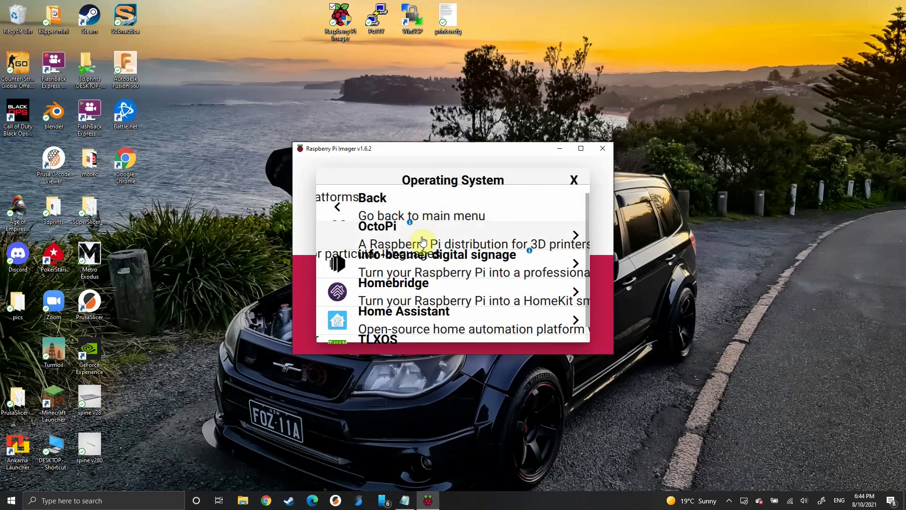
pyautogui.click(423, 241)
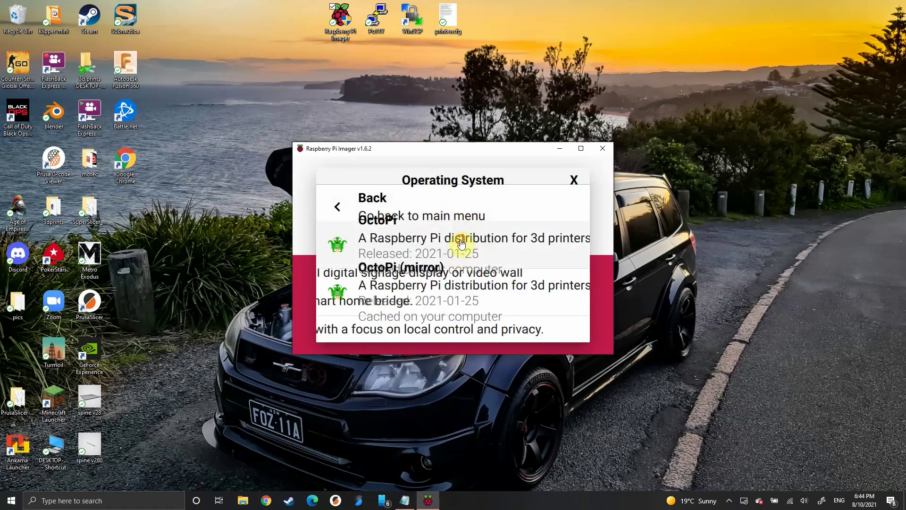
pyautogui.click(461, 240)
pyautogui.click(451, 286)
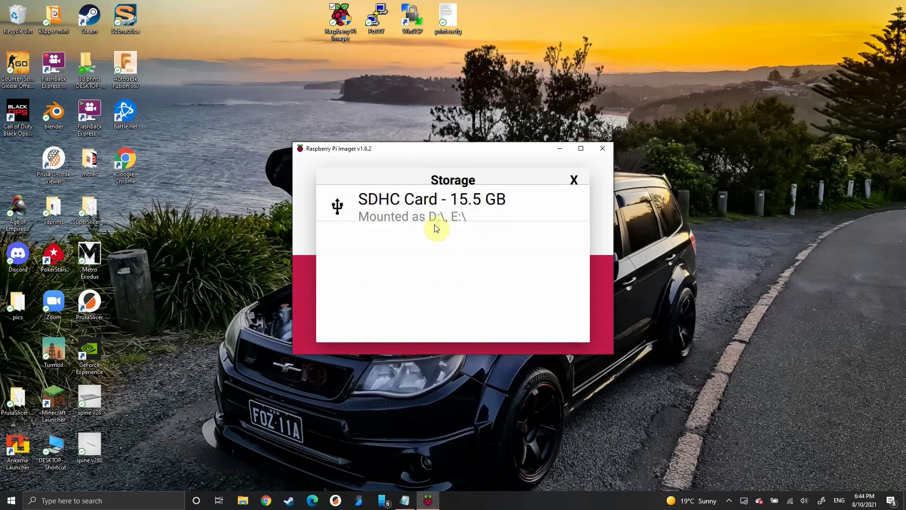
pyautogui.click(440, 204)
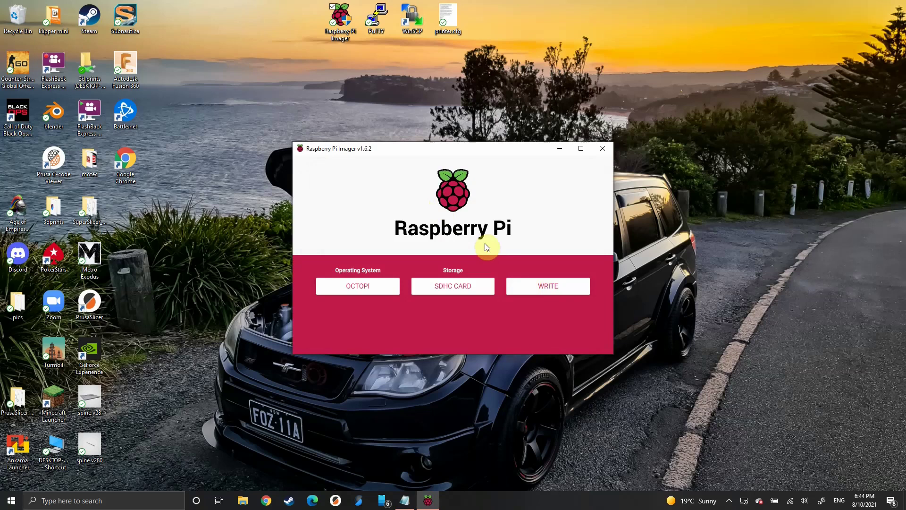
# Open the imager's advanced options and set the hostname to klippermini
pyautogui.hotkey('ctrl', 'shift', 'x')
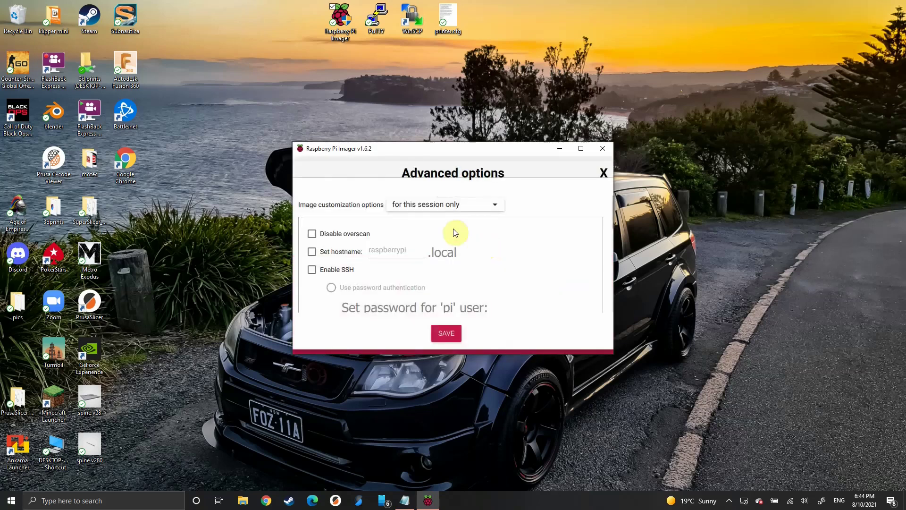
pyautogui.click(315, 252)
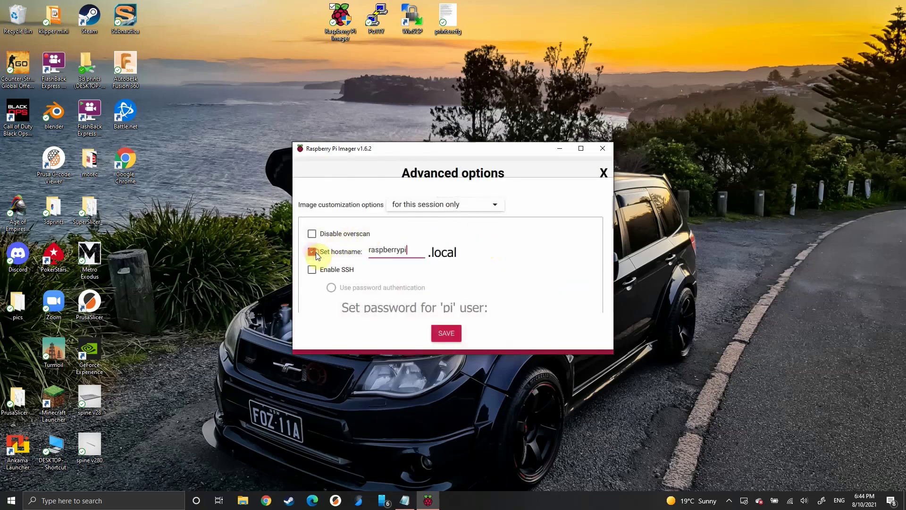
pyautogui.click(411, 250)
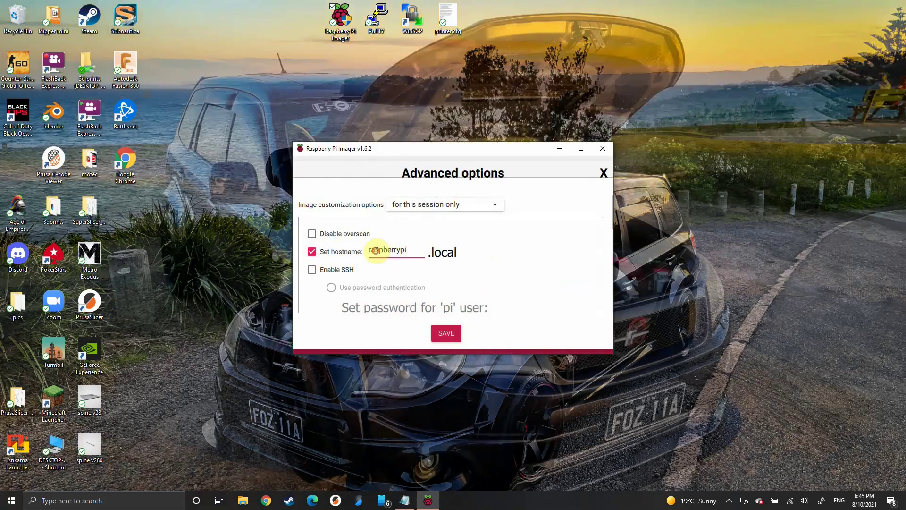
pyautogui.press('BackSpace')
pyautogui.press('BackSpace')
pyautogui.press('BackSpace')
pyautogui.press('BackSpace')
pyautogui.press('BackSpace')
pyautogui.press('BackSpace')
pyautogui.press('BackSpace')
pyautogui.press('BackSpace')
pyautogui.press('BackSpace')
pyautogui.press('BackSpace')
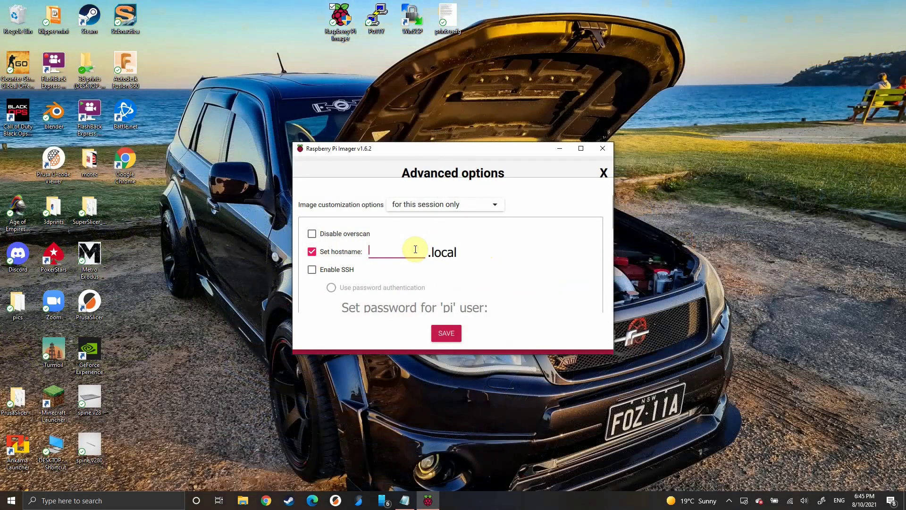
pyautogui.write('klippermini')
# Enable SSH with password authentication and enter the password for the 'pi' user
pyautogui.click(312, 269)
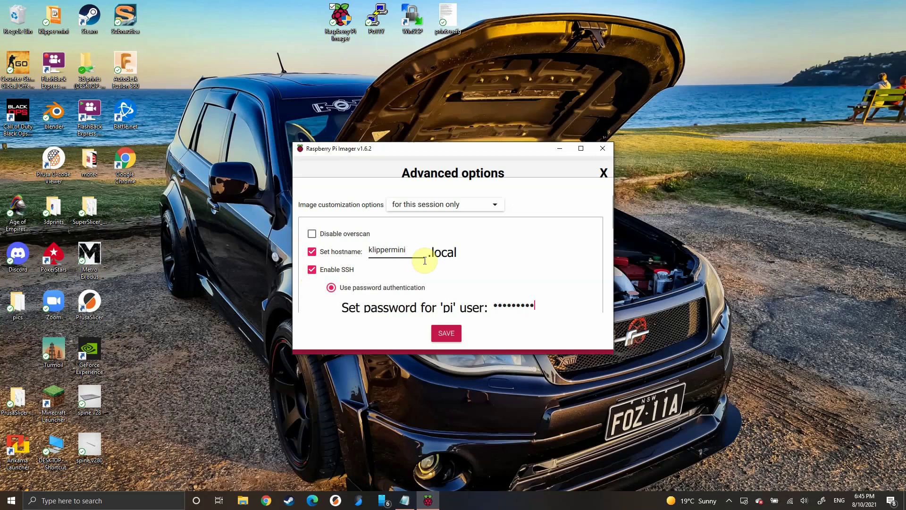
pyautogui.write('***')
# Enable the wifi configuration for the Bedroom 5G network, set the wifi country to au, and save the advanced options
pyautogui.scroll(-1, 424, 261)
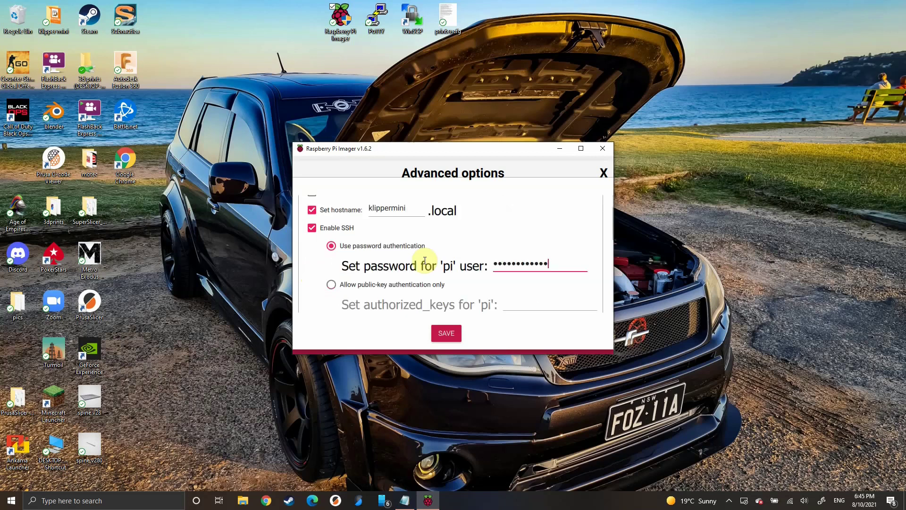
pyautogui.scroll(-2, 425, 261)
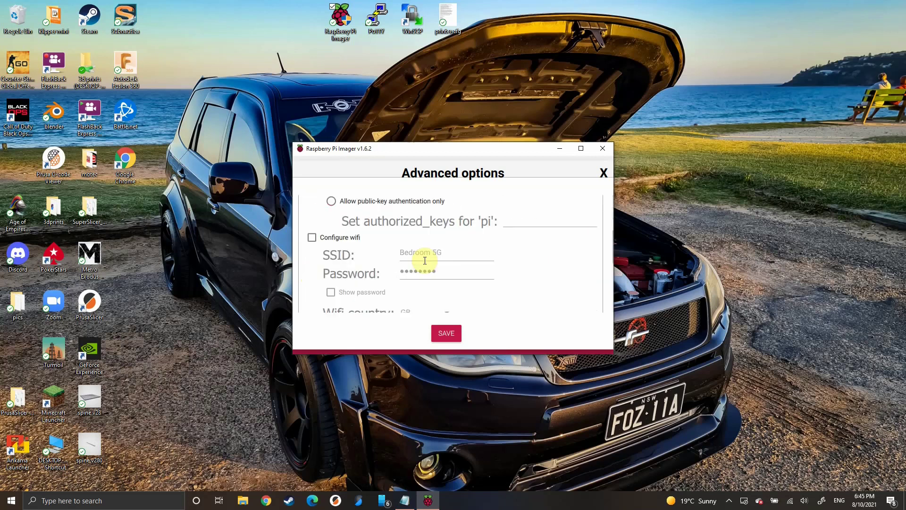
pyautogui.click(312, 237)
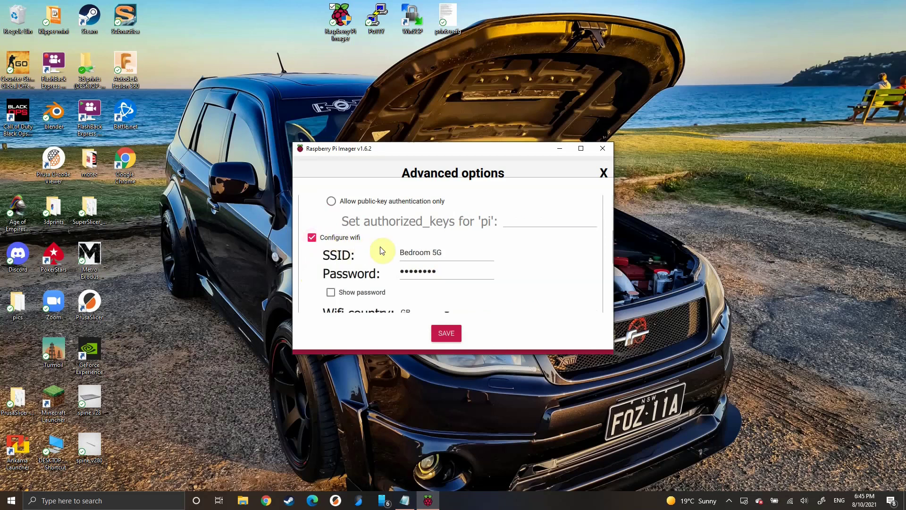
pyautogui.scroll(-1, 382, 250)
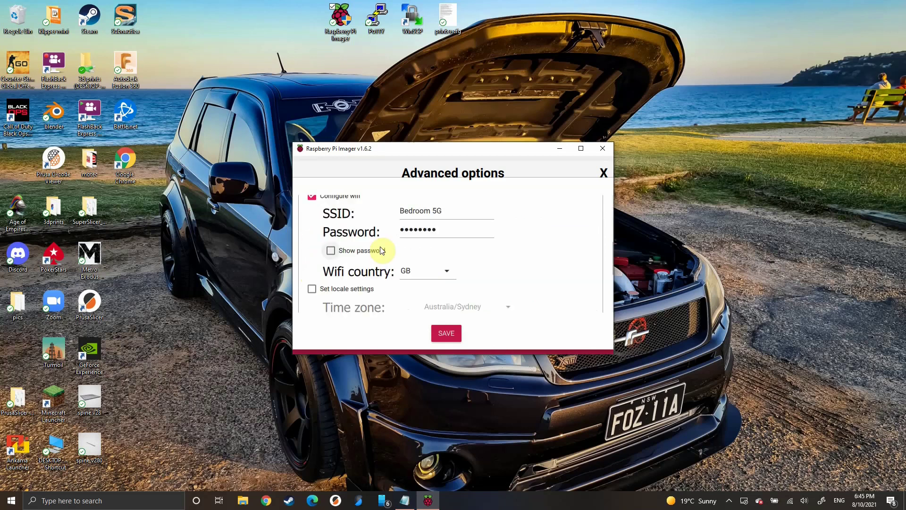
pyautogui.click(414, 271)
pyautogui.press('BackSpace')
pyautogui.press('BackSpace')
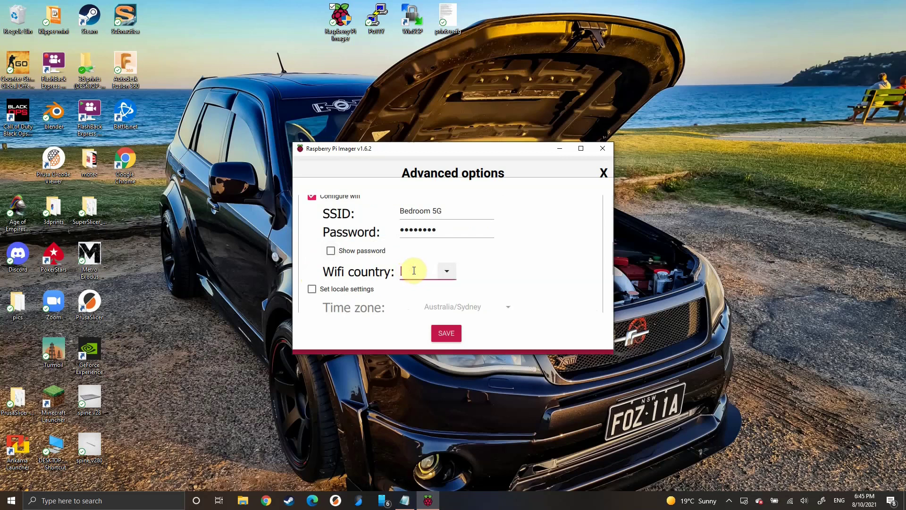
pyautogui.write('au')
pyautogui.click(444, 333)
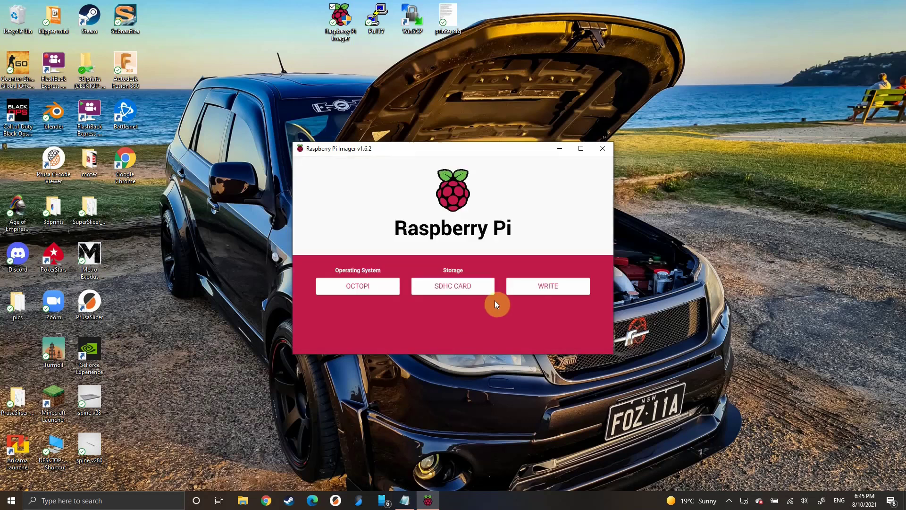
# Write the OctoPi image to the SDHC Card, accept erasing its existing data, and close the imager once writing finishes
pyautogui.click(531, 285)
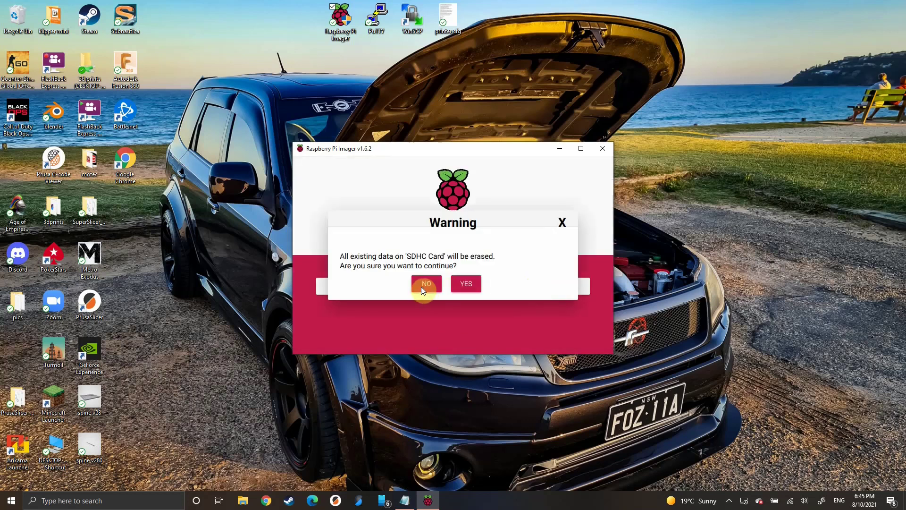
pyautogui.click(463, 283)
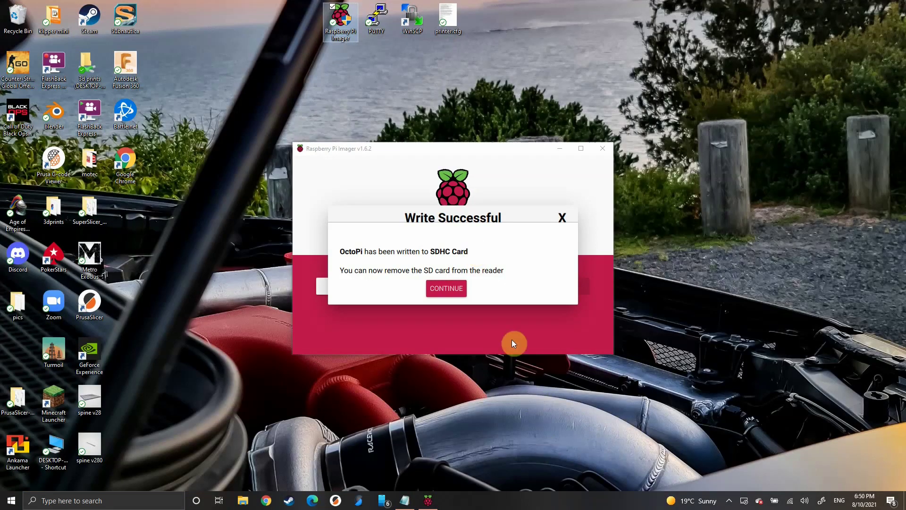
pyautogui.click(442, 288)
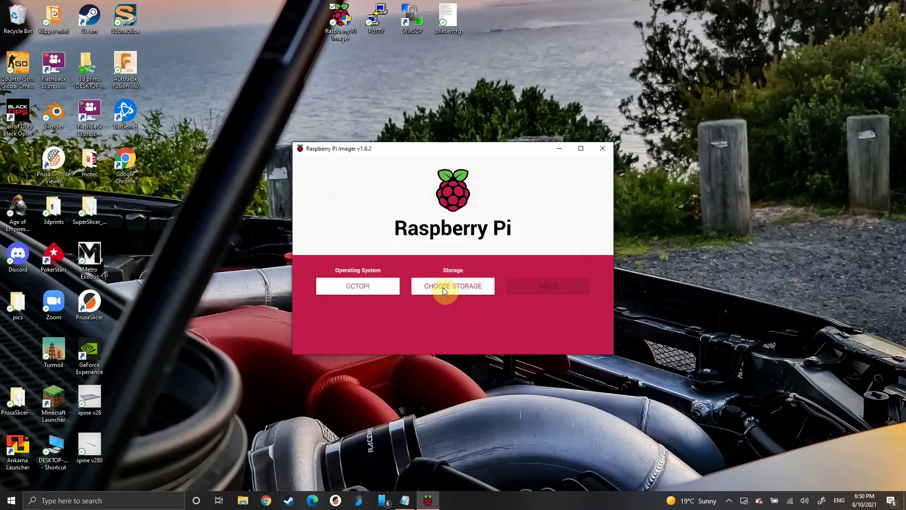
pyautogui.click(601, 148)
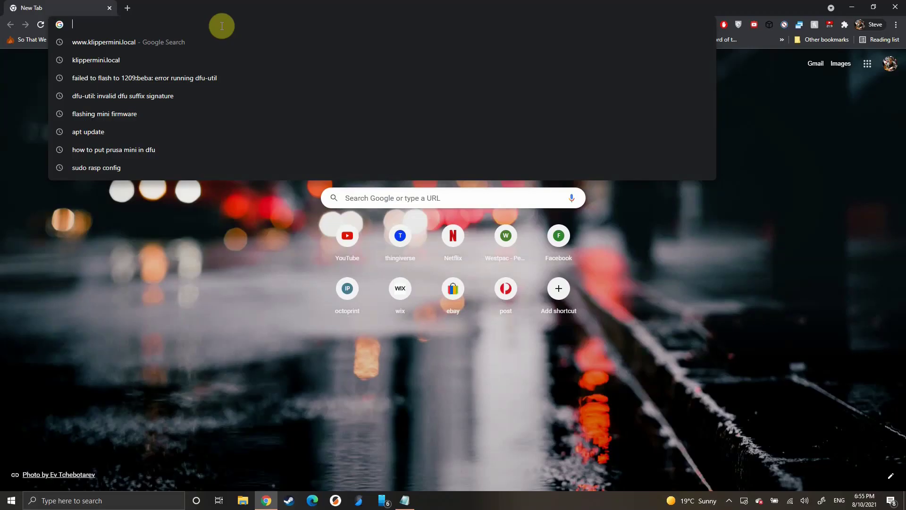
# Switch to Chrome and open the OctoPrint page at klippermini.local
pyautogui.write('k')
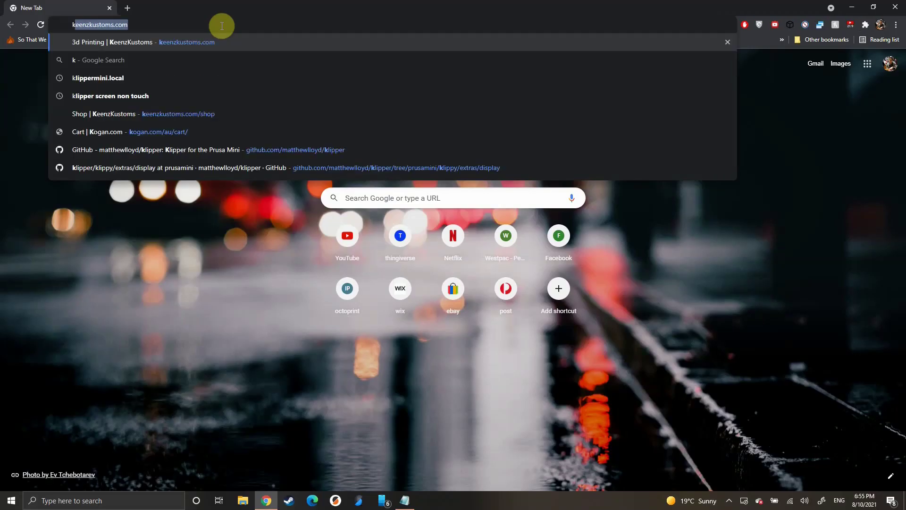
pyautogui.write('lippermini.local/')
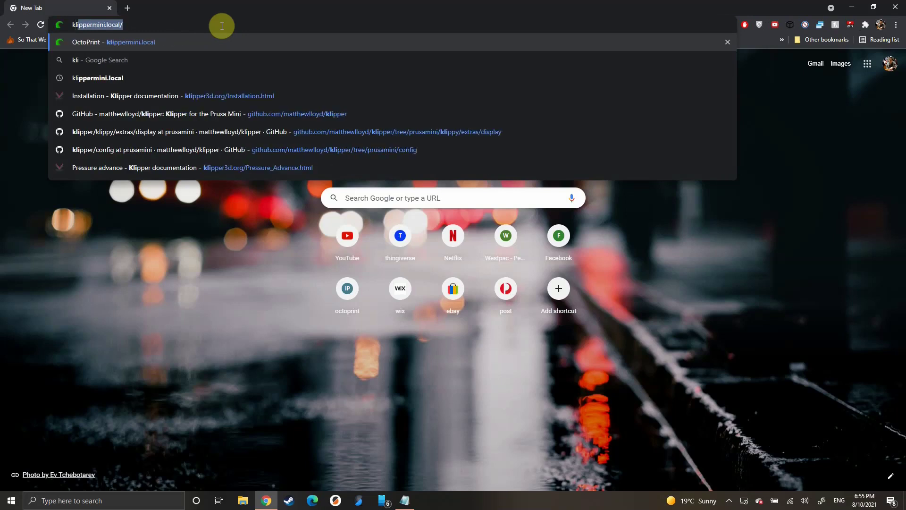
pyautogui.click(208, 44)
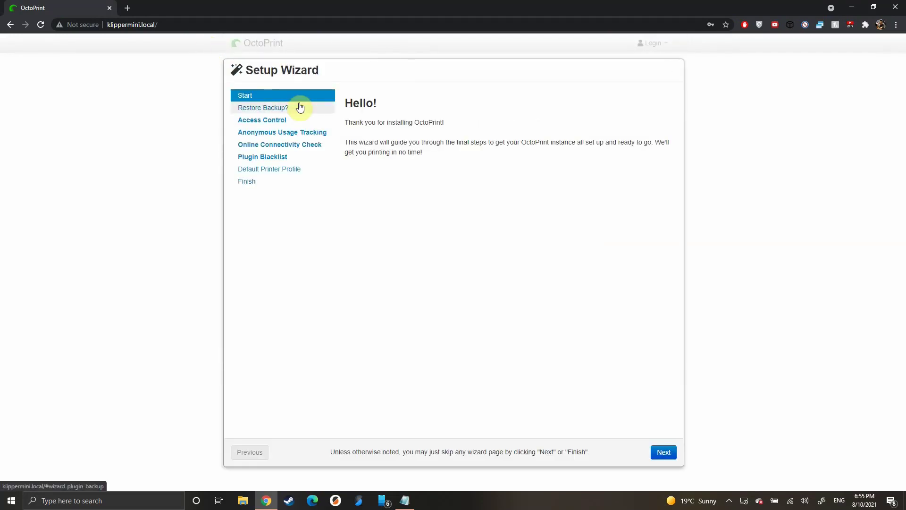
# On the setup wizard's Access Control page, create the administrator account using the saved username and password, including the password confirmation
pyautogui.click(662, 453)
pyautogui.click(662, 452)
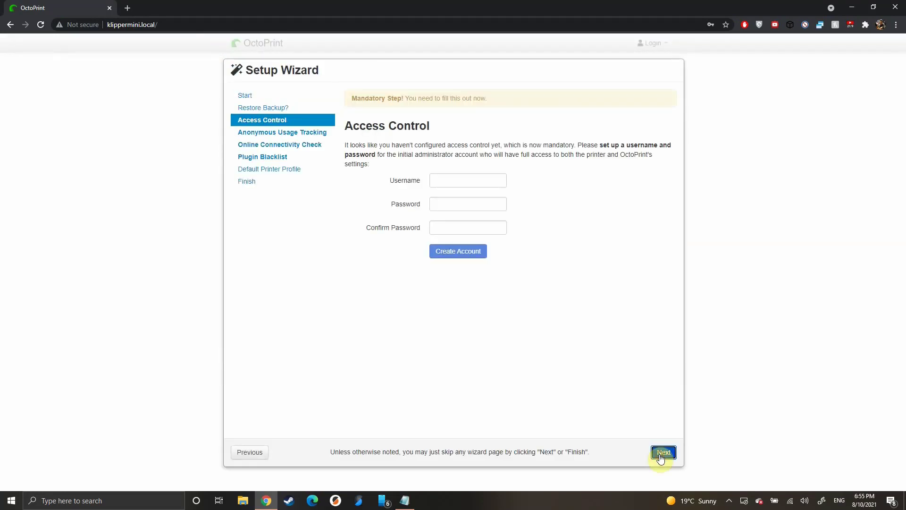
pyautogui.click(458, 180)
pyautogui.click(460, 198)
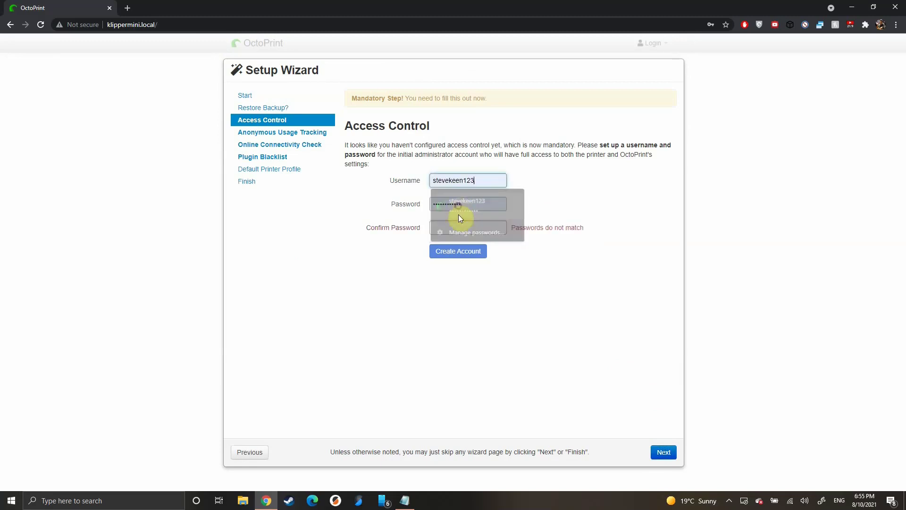
pyautogui.click(461, 227)
pyautogui.click(467, 257)
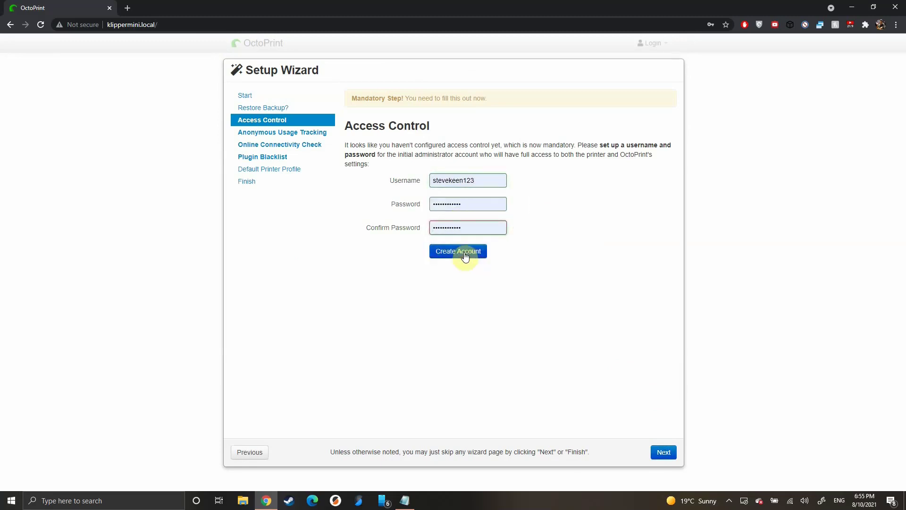
pyautogui.click(461, 252)
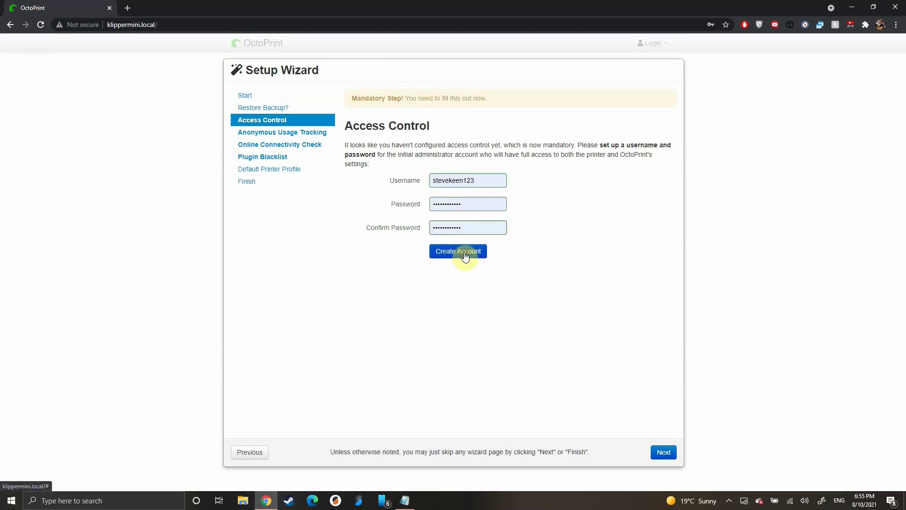
# Continue to the wizard's usage tracking page and enable anonymous usage tracking
pyautogui.click(664, 452)
pyautogui.click(532, 241)
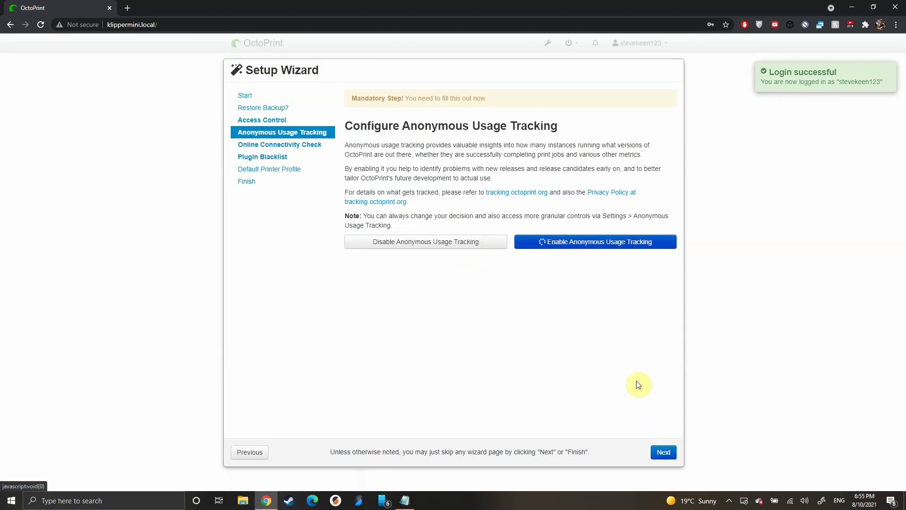
# Enable the online connectivity check and plugin blacklist processing on their setup wizard pages, and continue to the printer profile
pyautogui.click(663, 452)
pyautogui.scroll(-1, 567, 428)
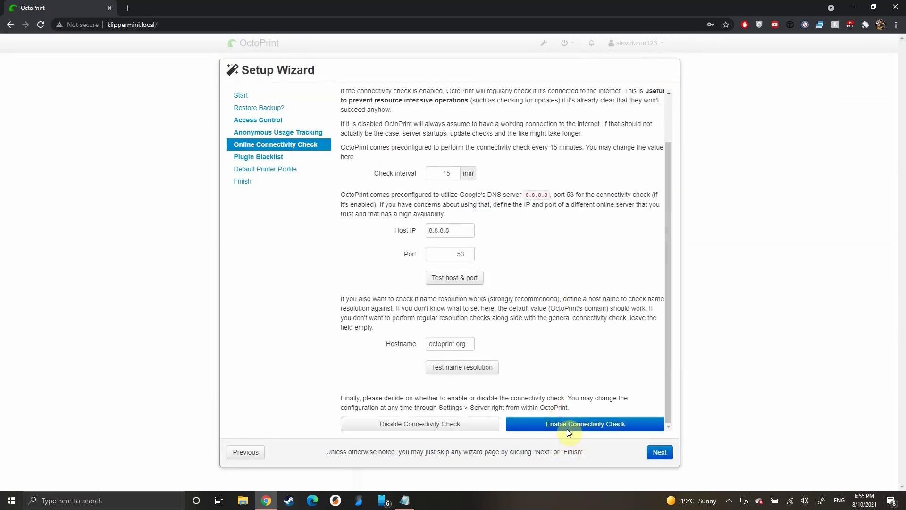
pyautogui.click(567, 425)
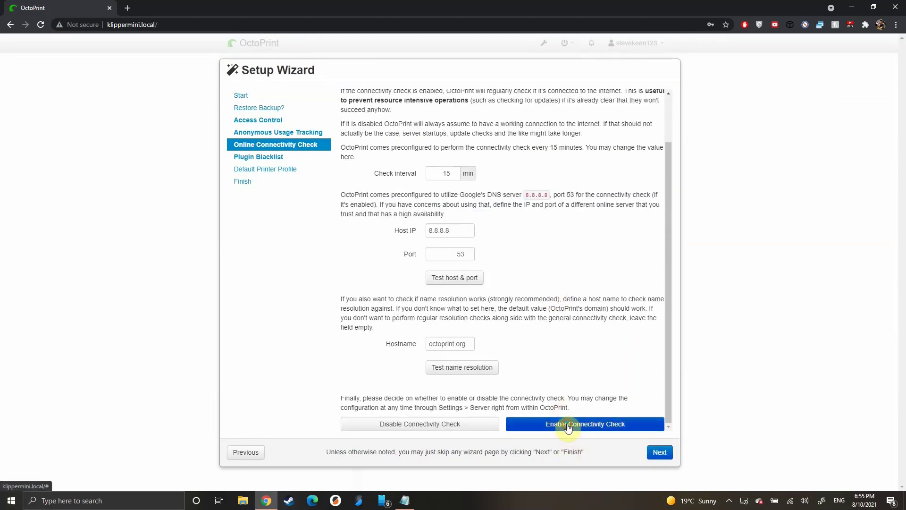
pyautogui.click(658, 453)
pyautogui.click(534, 250)
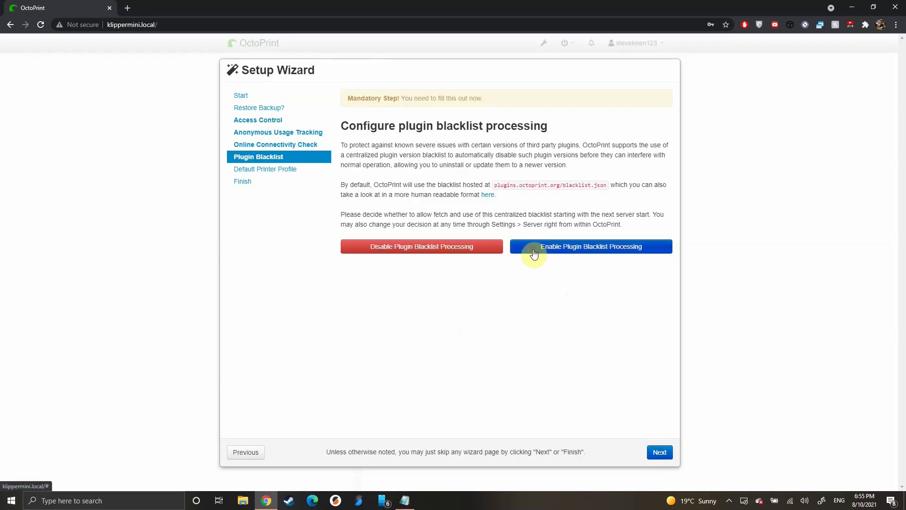
pyautogui.click(659, 452)
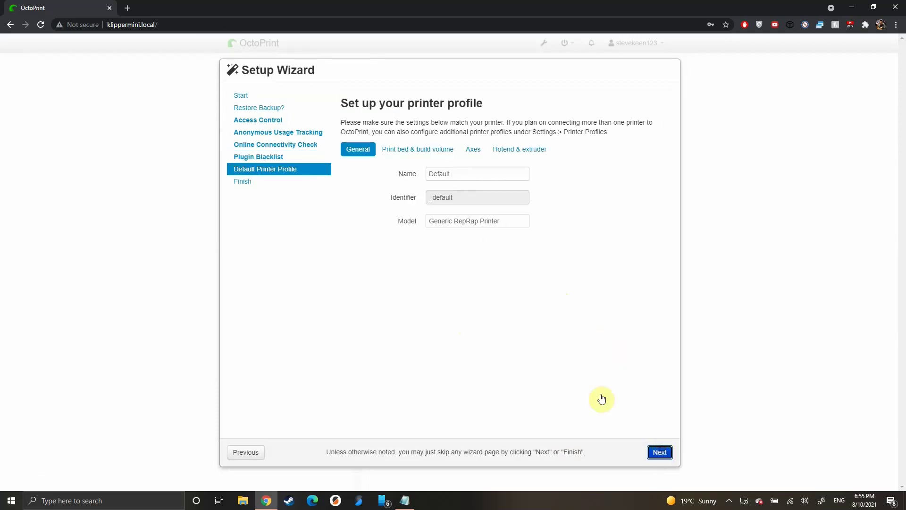
# Name the default printer profile "klipper mini"
pyautogui.click(459, 175)
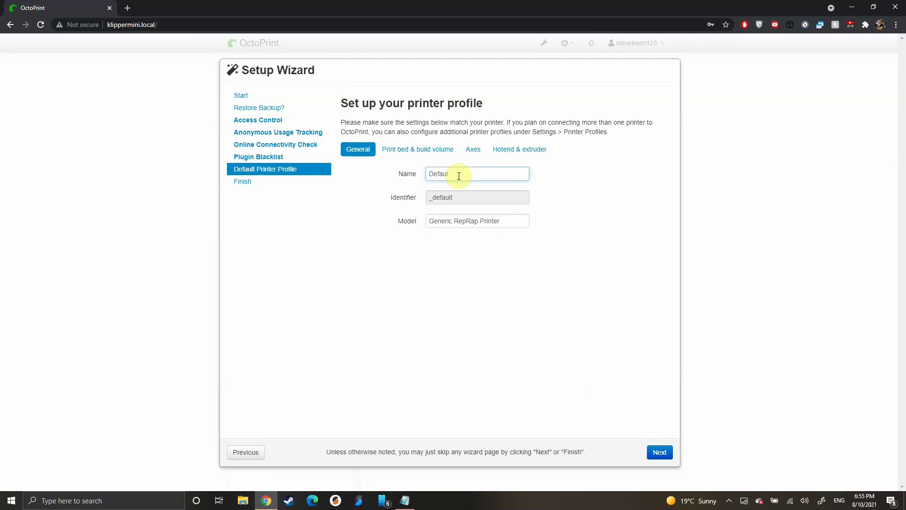
pyautogui.press('BackSpace')
pyautogui.press('BackSpace')
pyautogui.press('BackSpace')
pyautogui.press('BackSpace')
pyautogui.press('BackSpace')
pyautogui.press('BackSpace')
pyautogui.write('kl')
# Set the profile's print volume to 180 mm width and 180 mm depth, and fill in its height
pyautogui.click(438, 149)
pyautogui.click(445, 309)
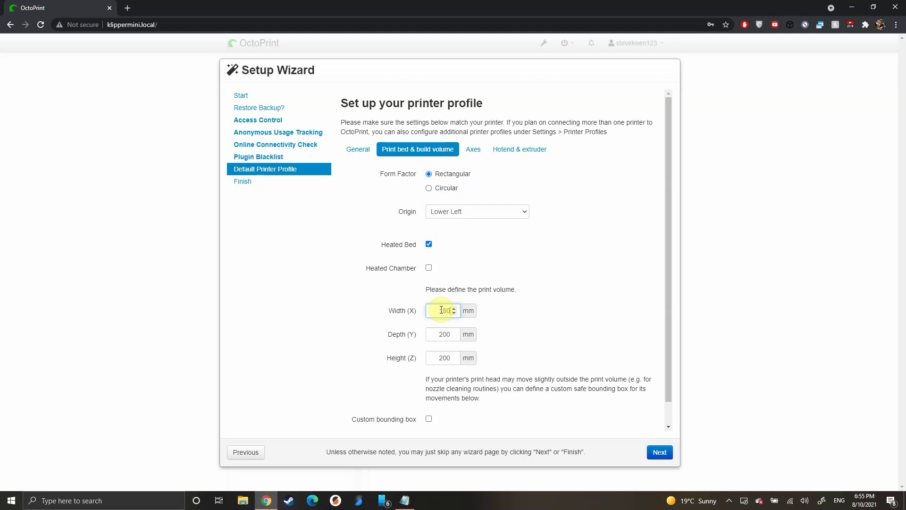
pyautogui.write('180')
pyautogui.moveTo(433, 333); pyautogui.dragTo(454, 338)
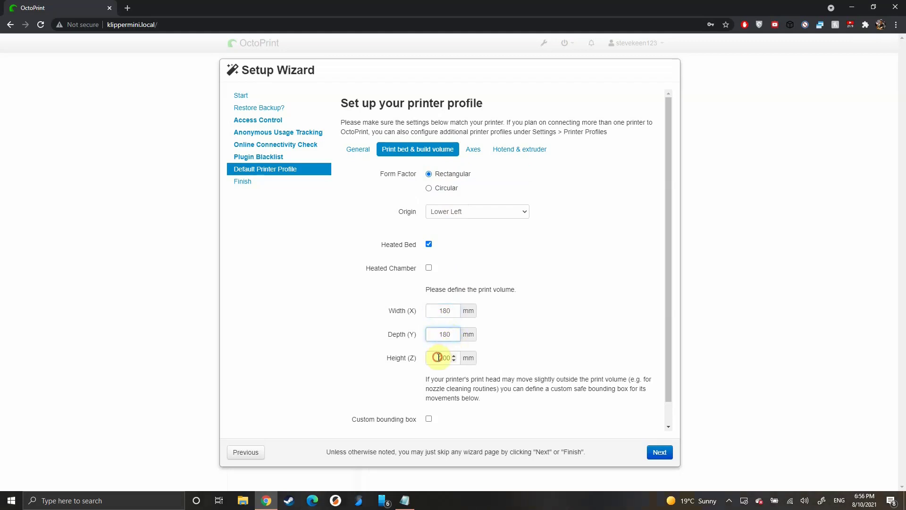
pyautogui.moveTo(437, 358); pyautogui.dragTo(457, 363)
# Review the profile's axes and its hotend and extruder settings, and finish the setup wizard
pyautogui.click(471, 150)
pyautogui.click(503, 150)
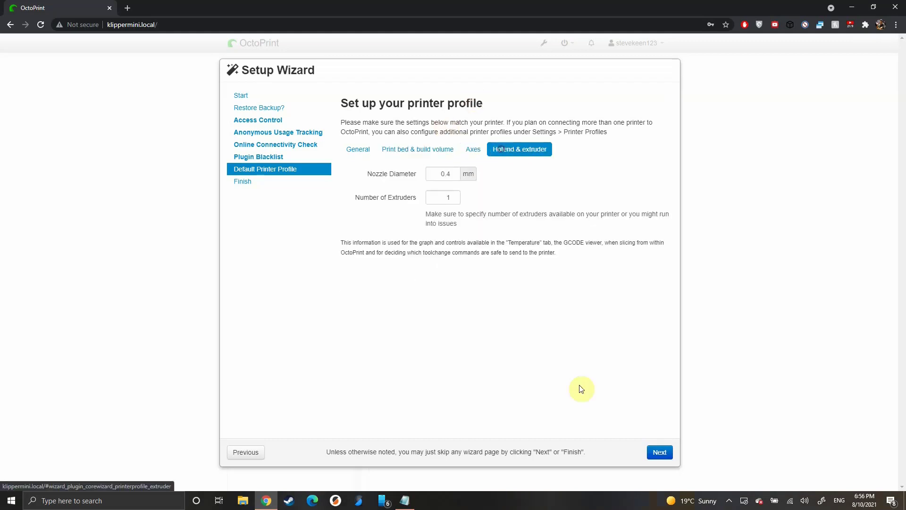
pyautogui.click(656, 452)
pyautogui.rightClick(658, 453)
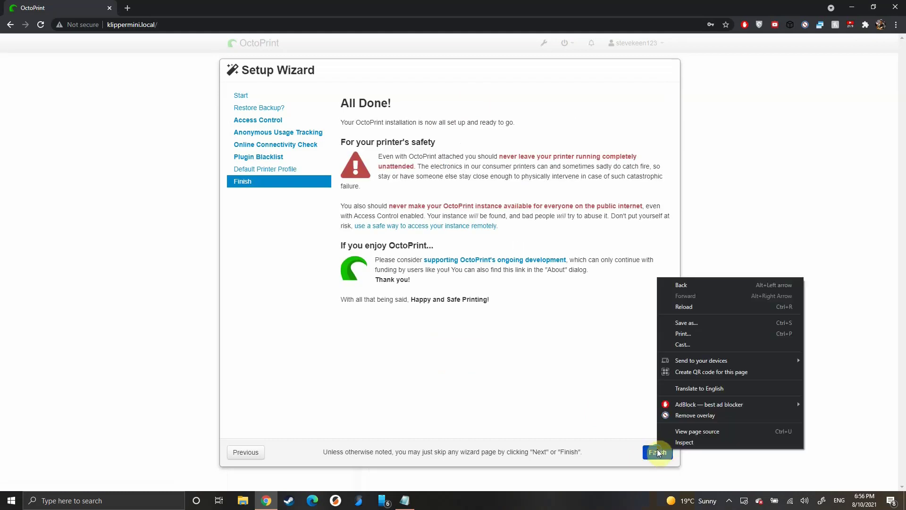
pyautogui.click(655, 456)
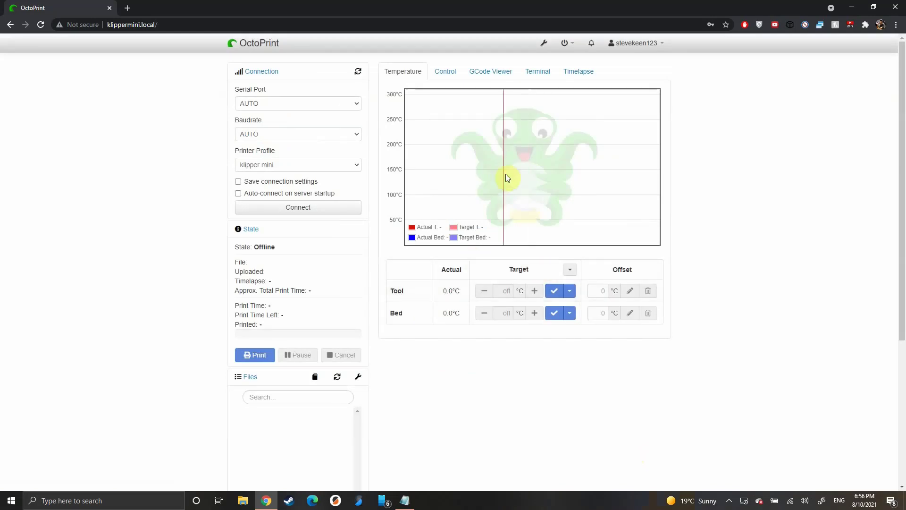
# In OctoPrint's plugin manager, search the plugin repository for "klipp" and install OctoKlipper
pyautogui.click(545, 44)
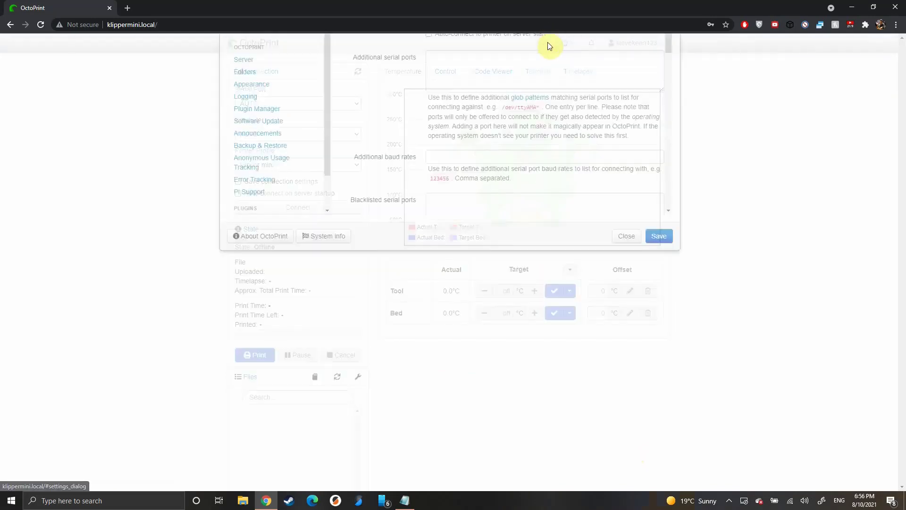
pyautogui.click(261, 326)
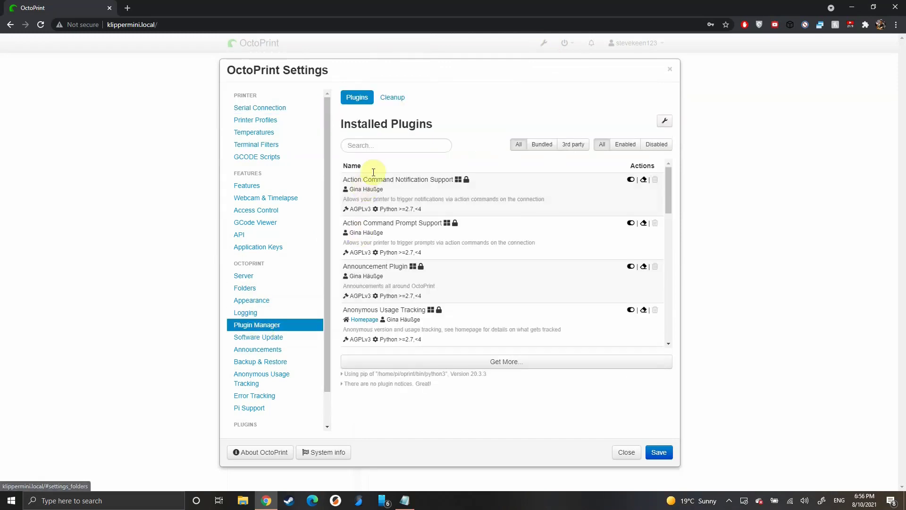
pyautogui.click(482, 363)
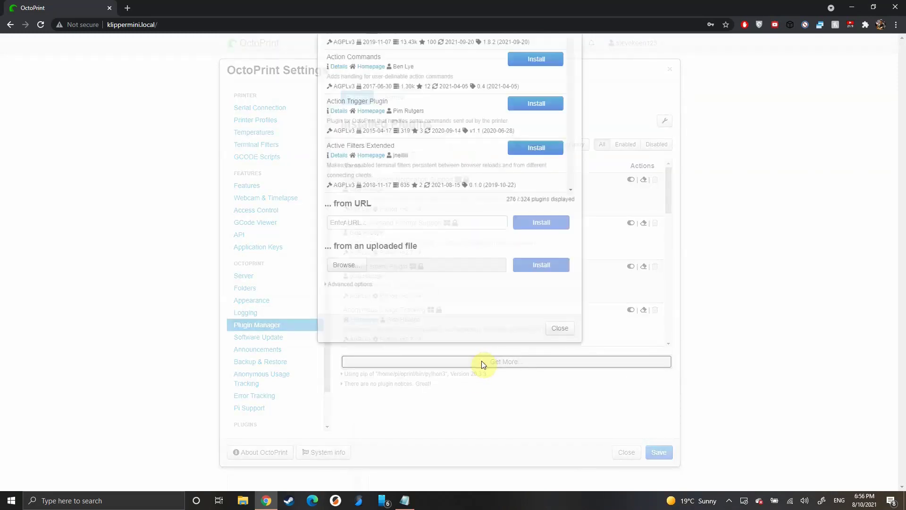
pyautogui.click(393, 120)
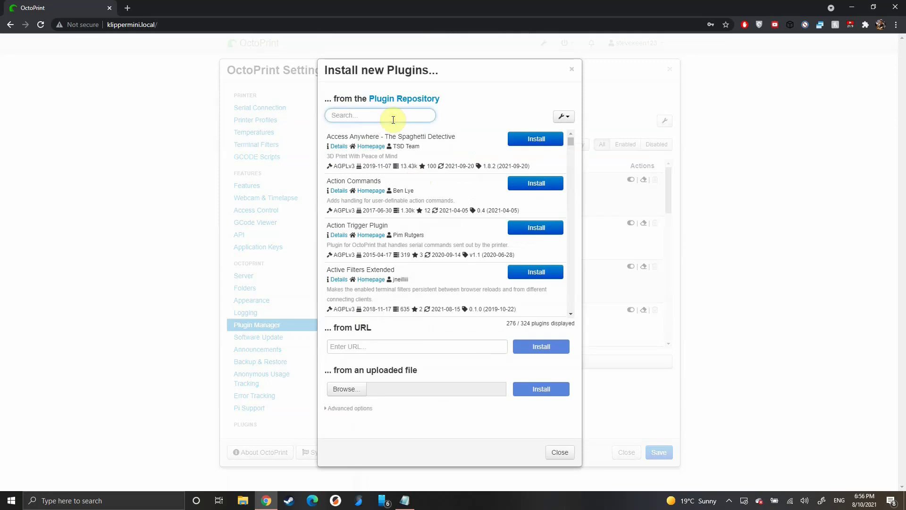
pyautogui.write('klipp')
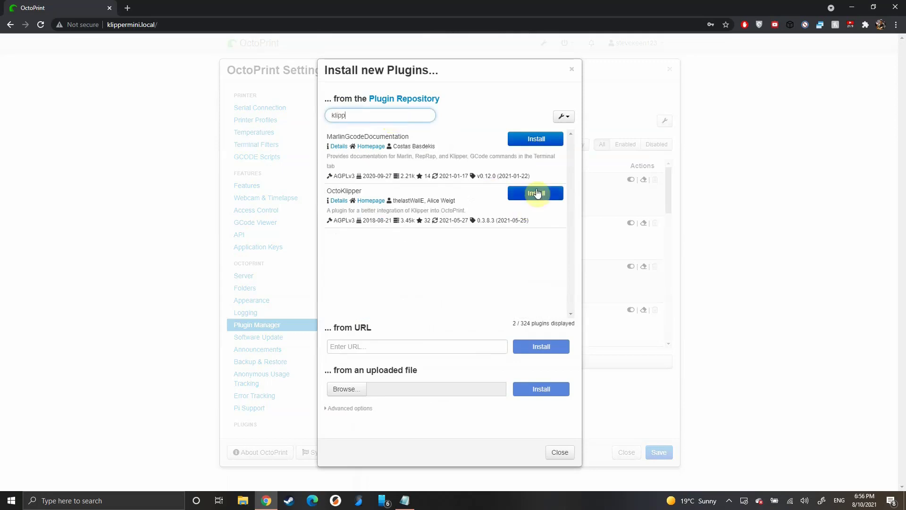
pyautogui.click(535, 192)
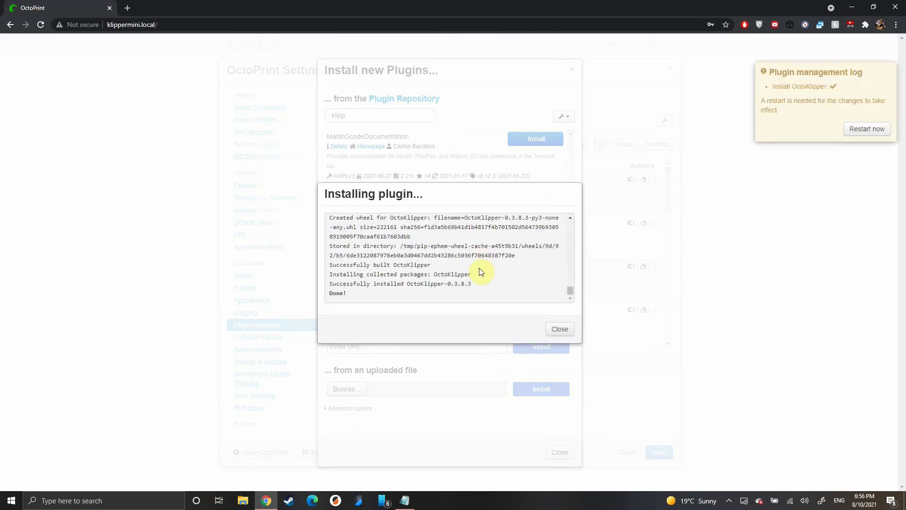
# Restart the OctoPrint server to activate the plugin, and ignore the available component updates
pyautogui.click(866, 130)
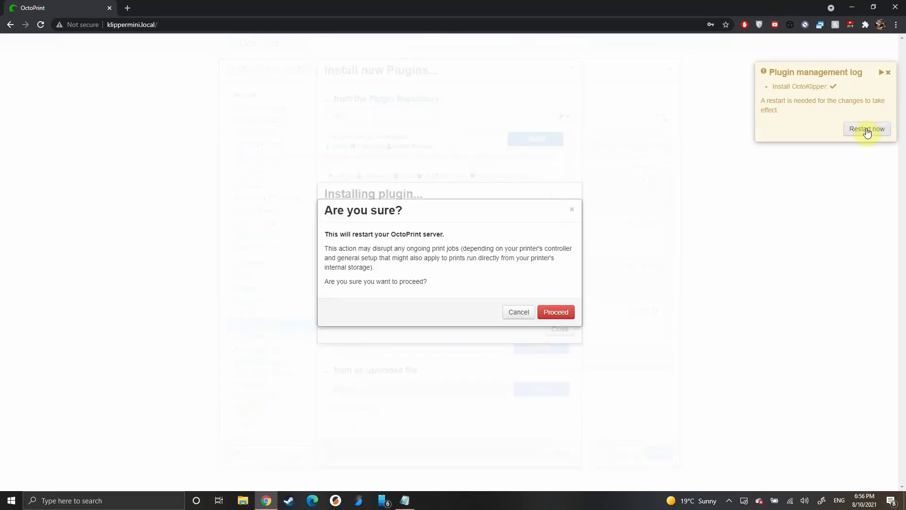
pyautogui.click(566, 313)
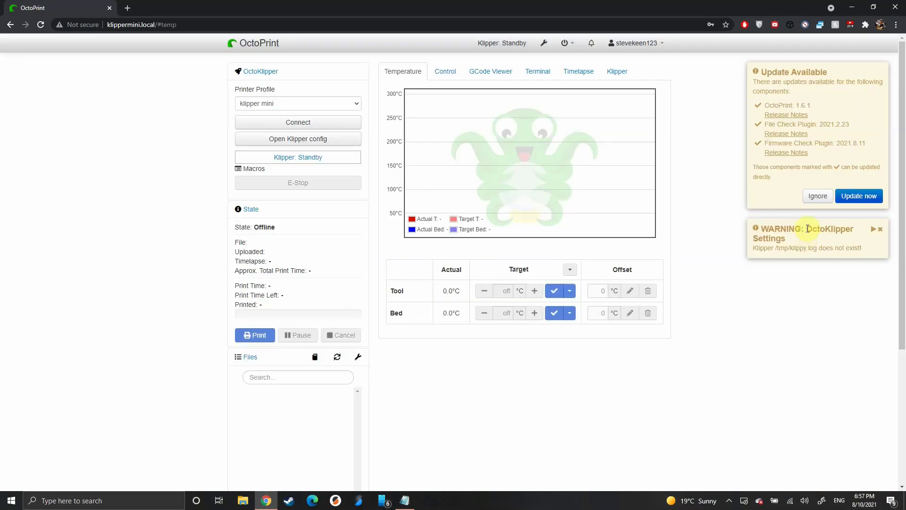
pyautogui.click(818, 198)
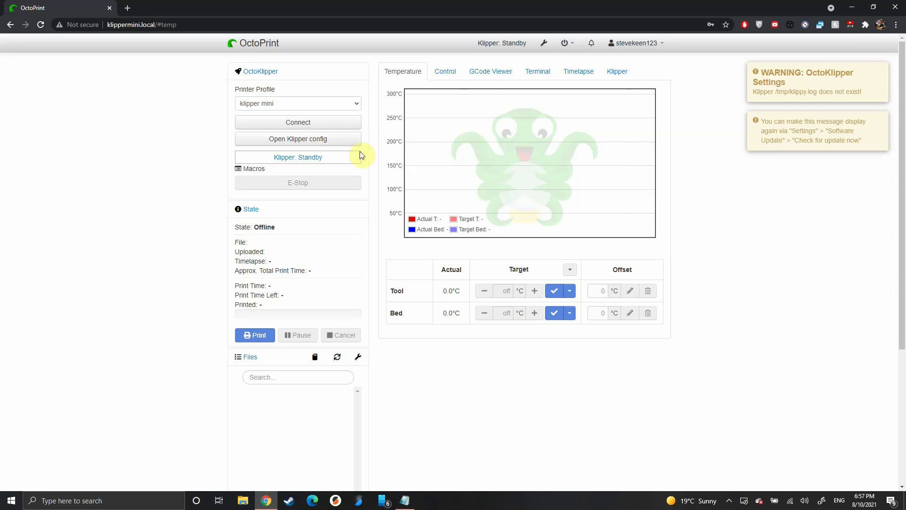
# Try to connect to the printer, and check the Klipper messages and Klipper configuration
pyautogui.click(336, 124)
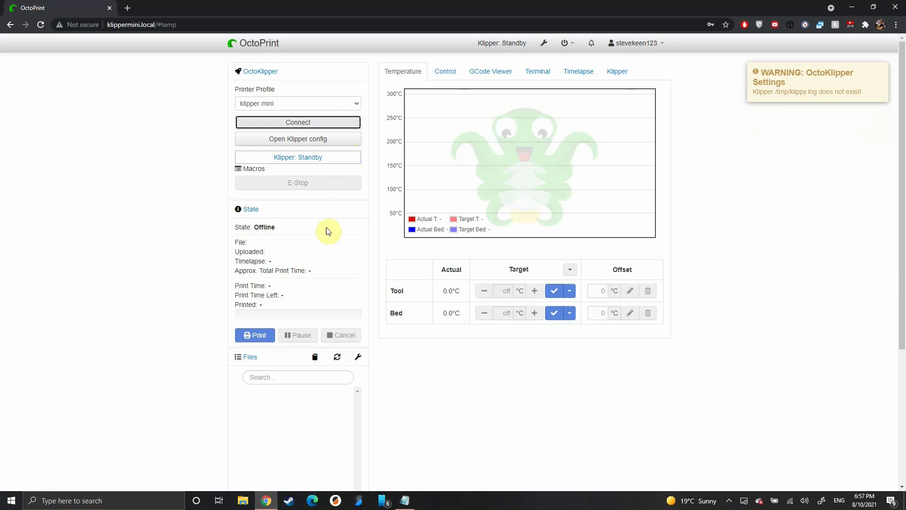
pyautogui.click(617, 73)
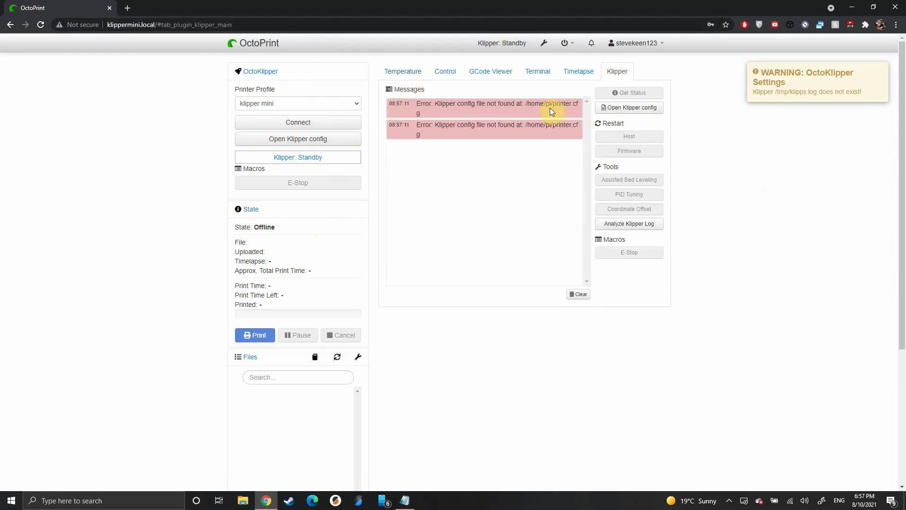
pyautogui.click(624, 106)
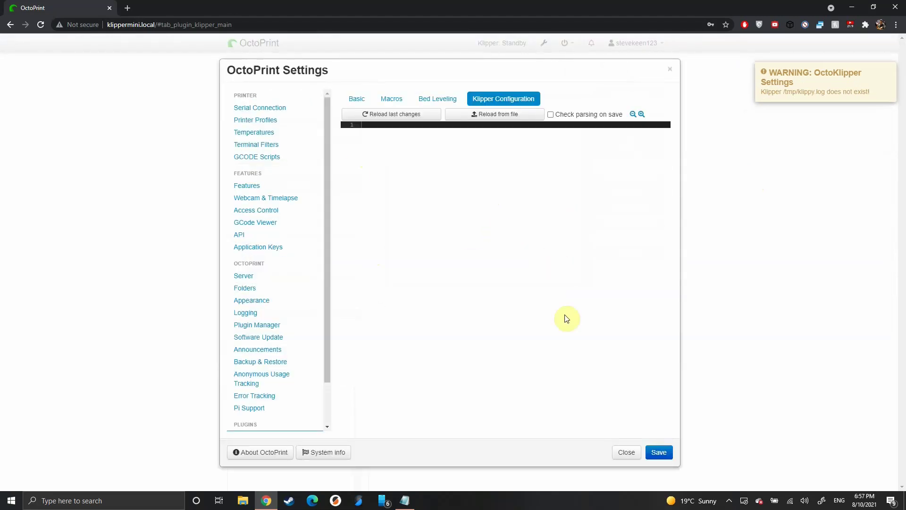
# Switch to PuTTY, open an SSH connection to 10.0.0.68 on port 22, and accept the server's host key
pyautogui.press('super+d')
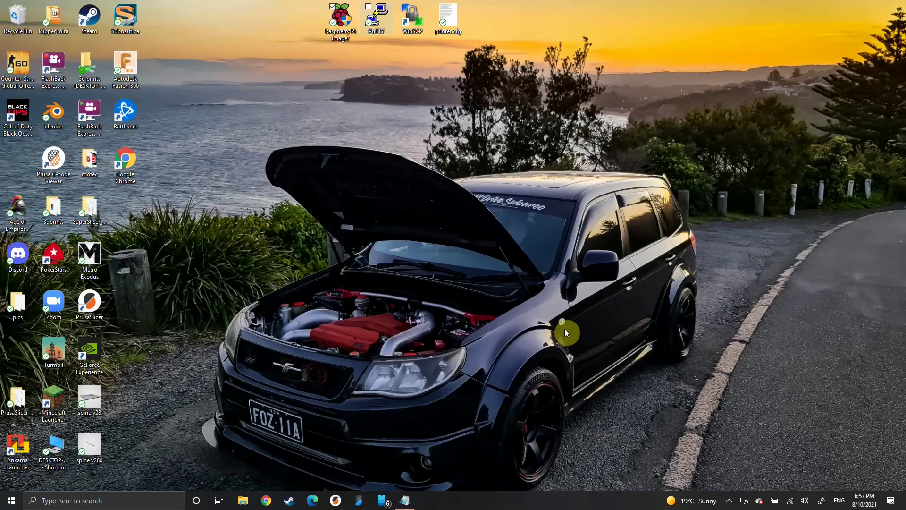
pyautogui.rightClick(376, 15)
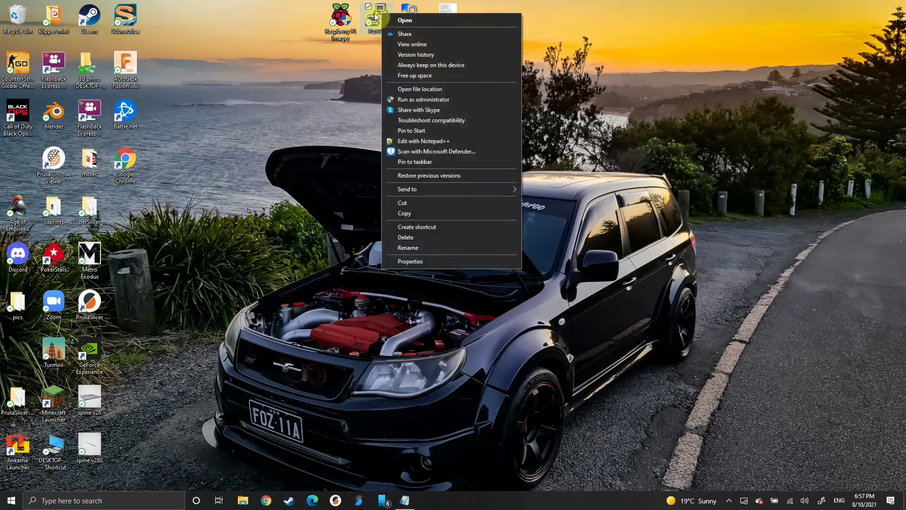
pyautogui.doubleClick(375, 14)
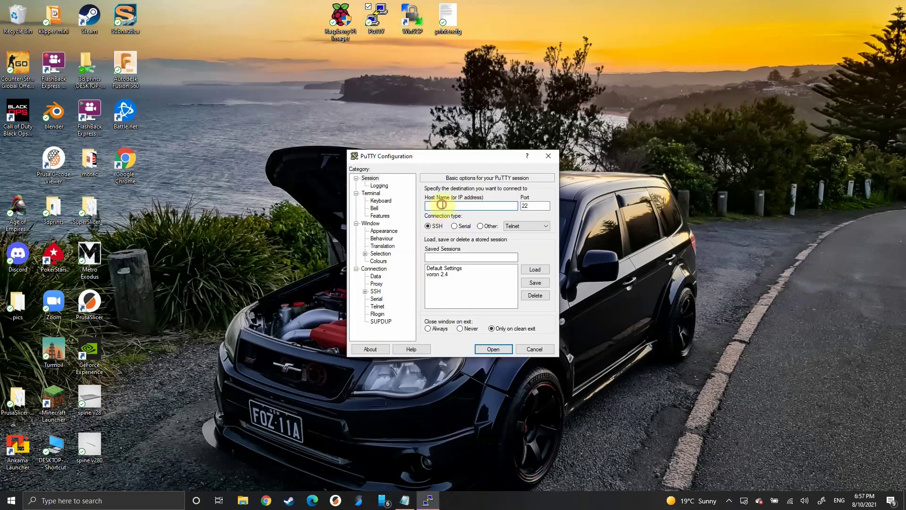
pyautogui.write('10.0.0.68')
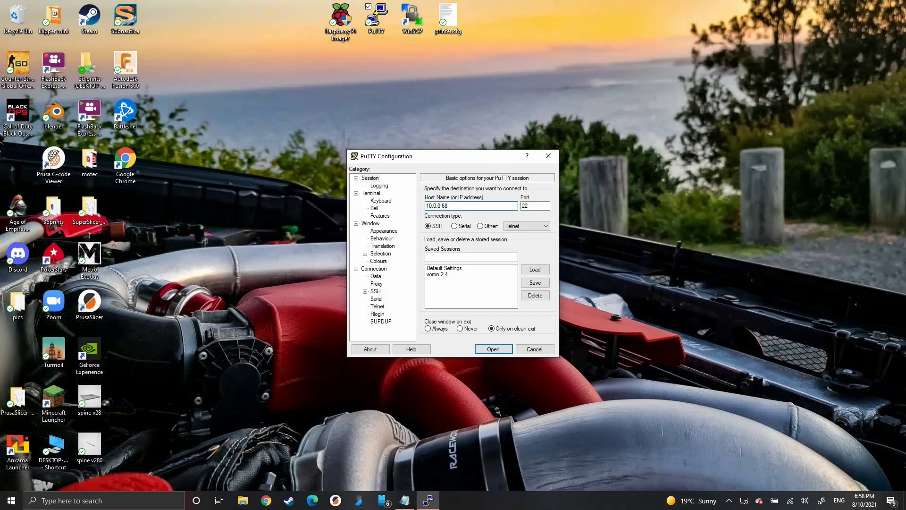
pyautogui.press('Return')
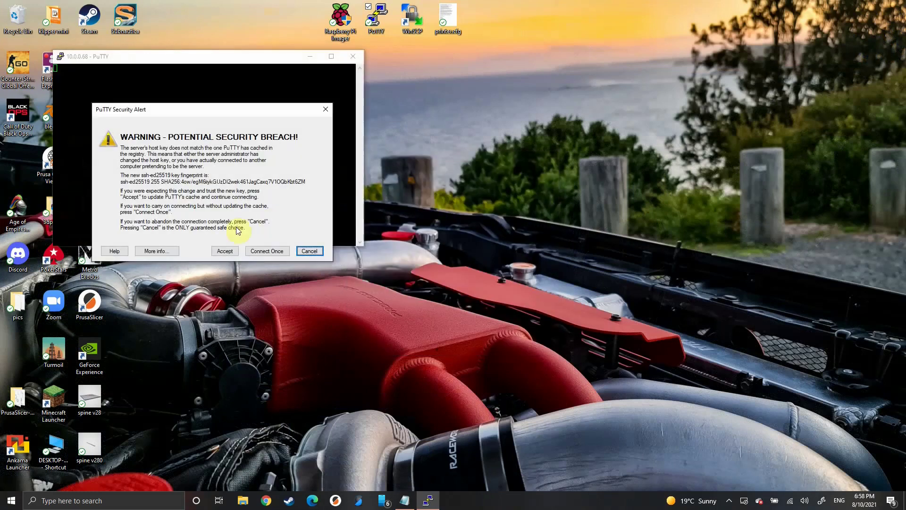
pyautogui.click(225, 251)
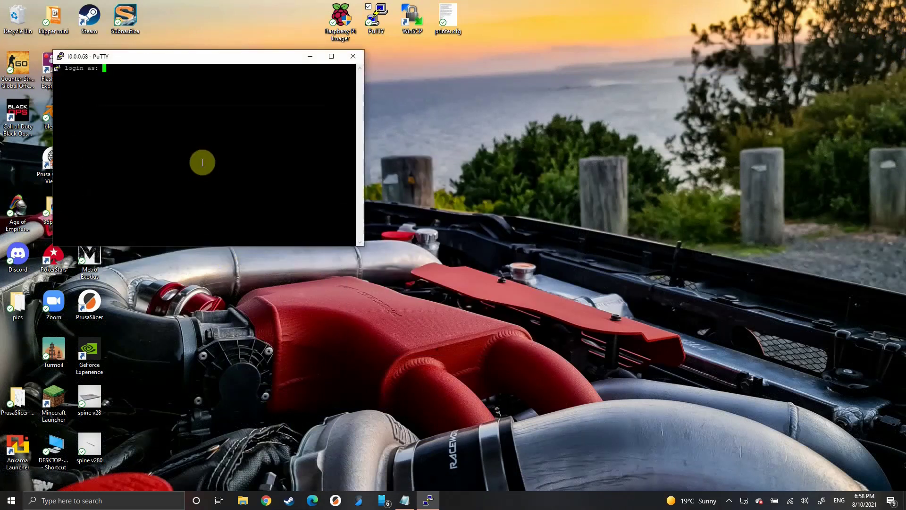
# Log in to the Raspberry Pi as "pi" with the account password
pyautogui.write('pi')
pyautogui.press('Return')
pyautogui.press('Return')
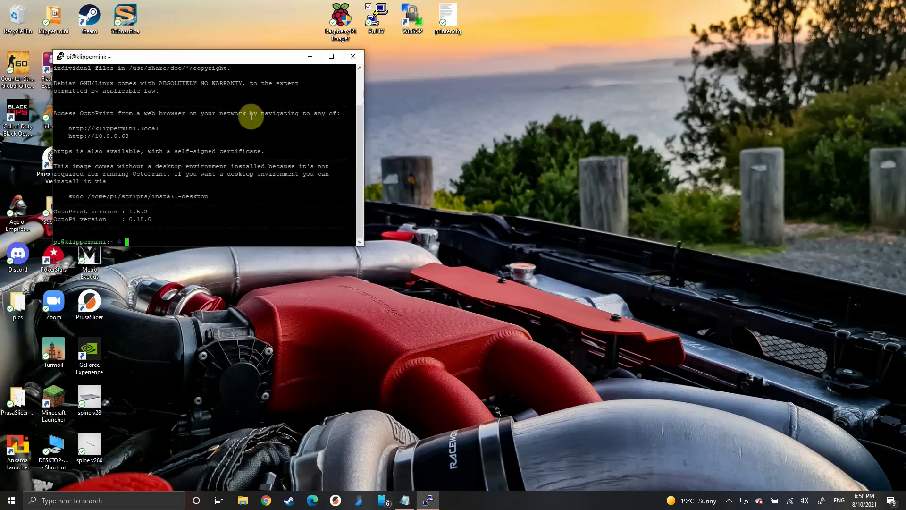
# Place the PuTTY terminal and the Notepad notes side by side, and run the notes' git clone command for klipper.git
pyautogui.moveTo(237, 57); pyautogui.dragTo(1, 128)
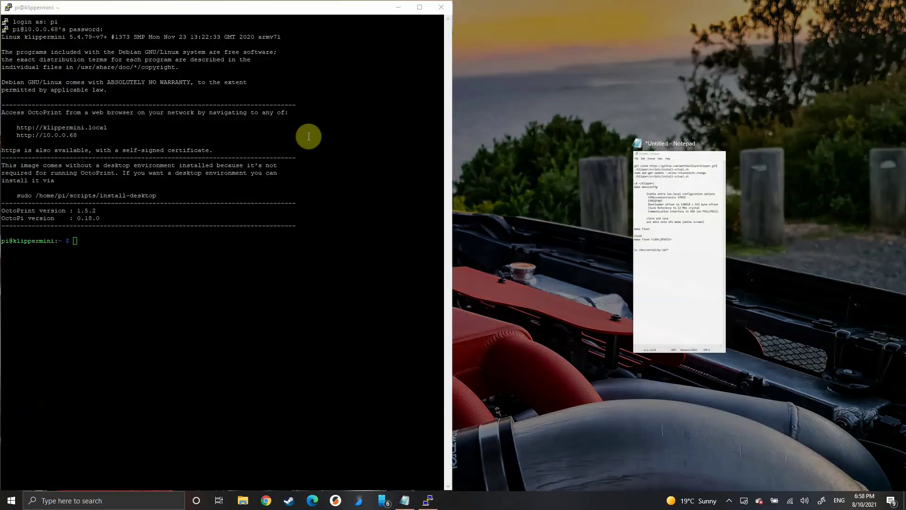
pyautogui.click(660, 243)
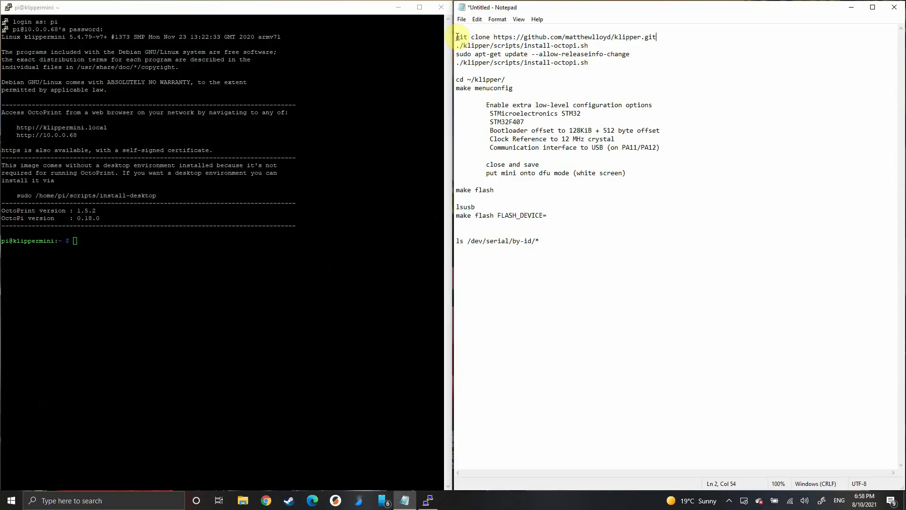
pyautogui.moveTo(457, 37); pyautogui.dragTo(660, 38)
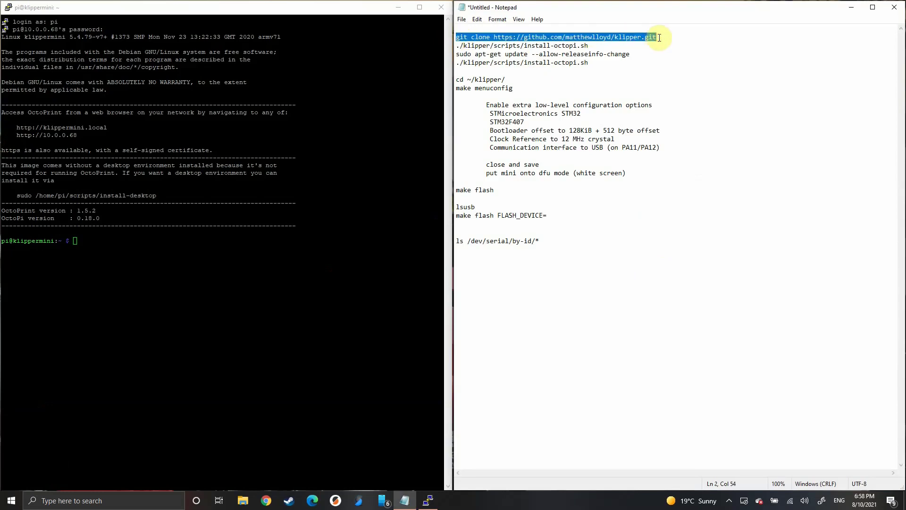
pyautogui.hotkey('ctrl', 'c')
pyautogui.click(202, 253)
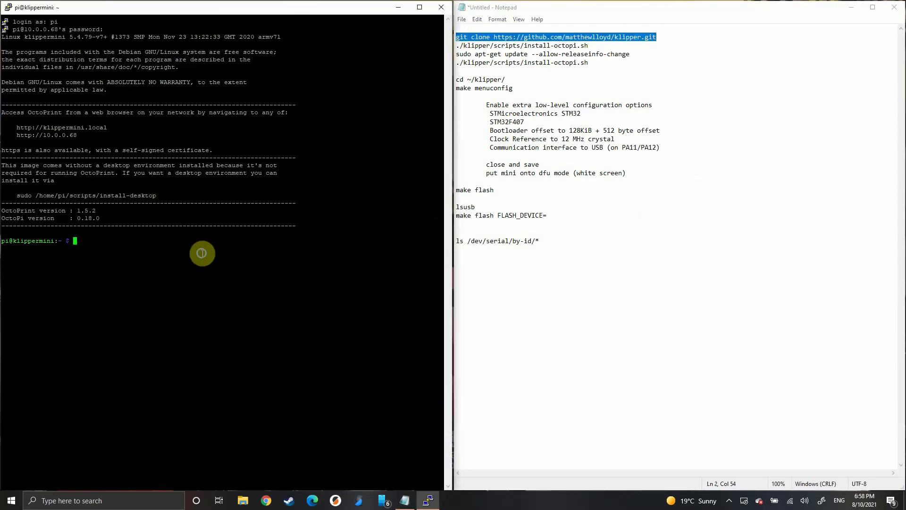
pyautogui.rightClick(202, 253)
pyautogui.press('Return')
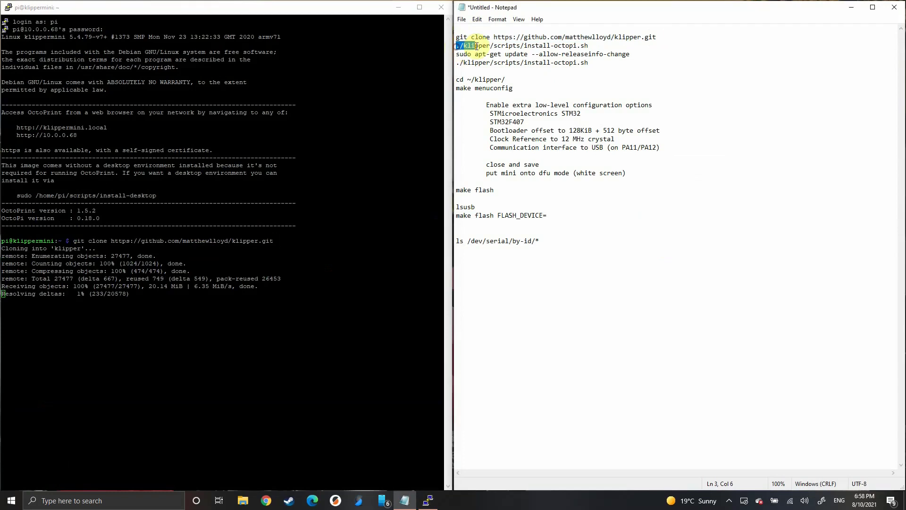
# Try to install Klipper with the notes' first ./klipper/scripts/install-octopi.sh command, and enter the sudo password
pyautogui.moveTo(457, 46); pyautogui.dragTo(589, 43)
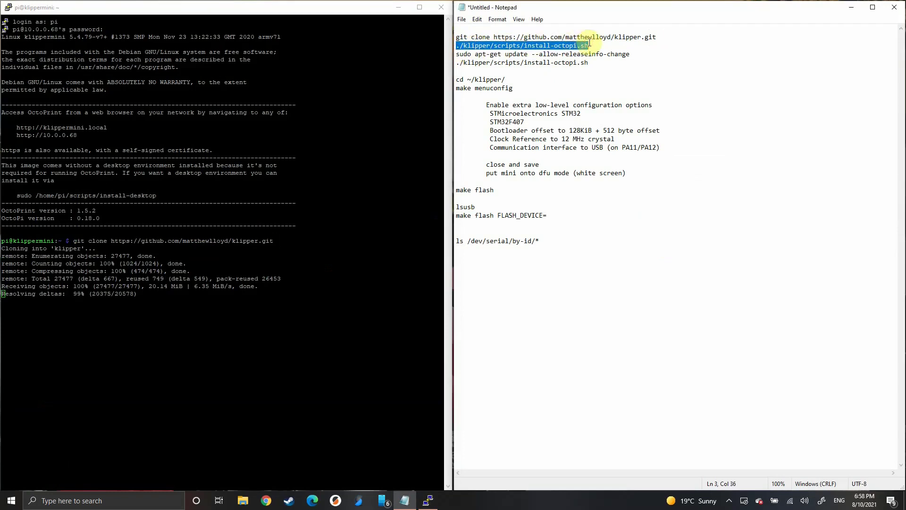
pyautogui.click(189, 315)
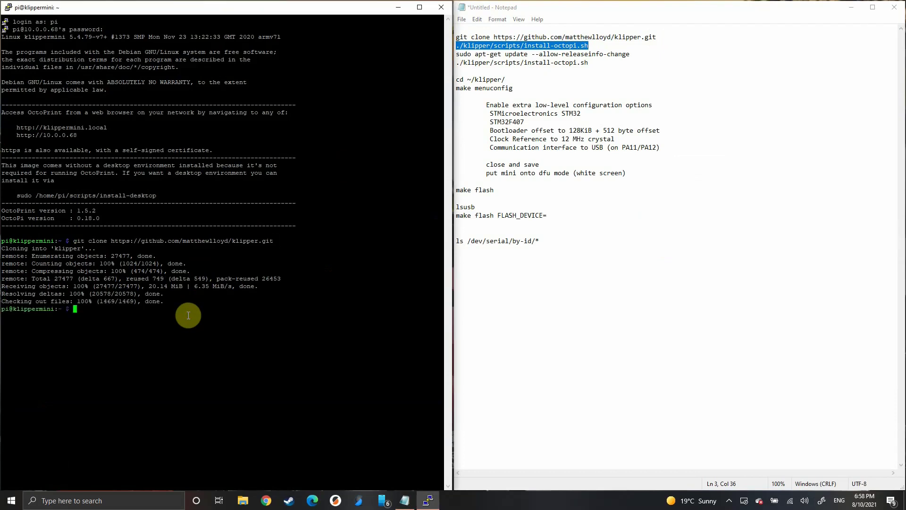
pyautogui.rightClick(189, 316)
pyautogui.press('Return')
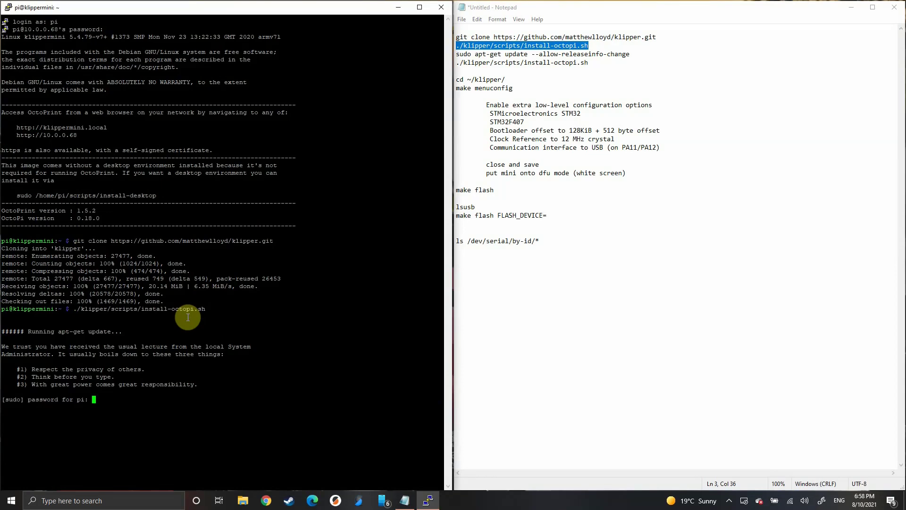
pyautogui.press('Return')
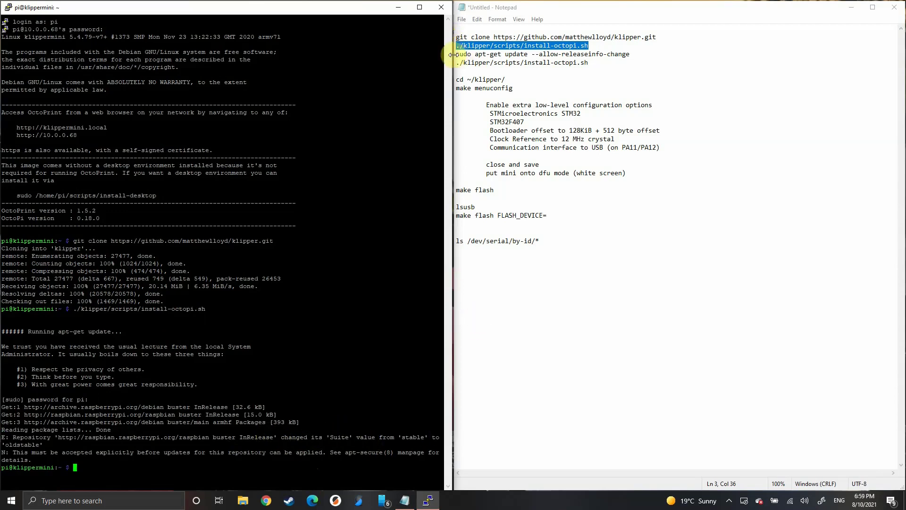
# Update the package lists with the notes' command sudo apt-get update --allow-releaseinfo-change
pyautogui.moveTo(454, 54); pyautogui.dragTo(631, 55)
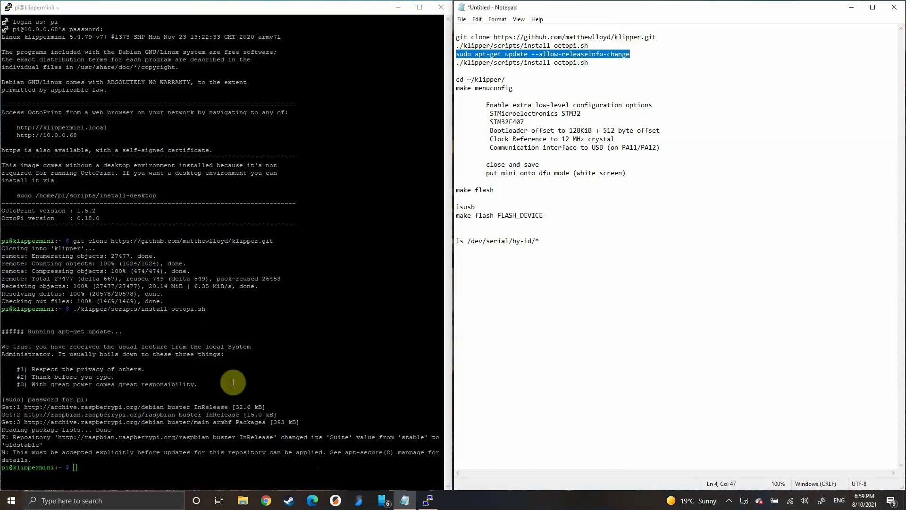
pyautogui.click(99, 469)
pyautogui.rightClick(99, 469)
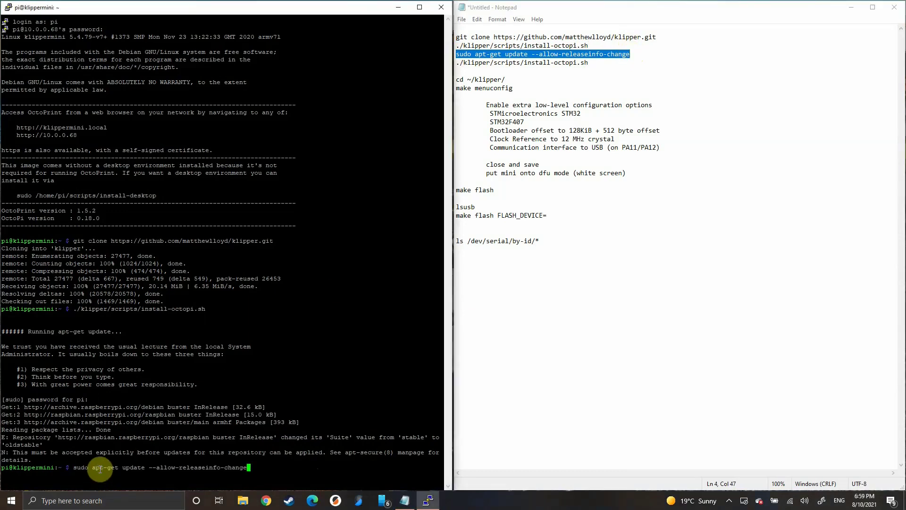
pyautogui.press('Return')
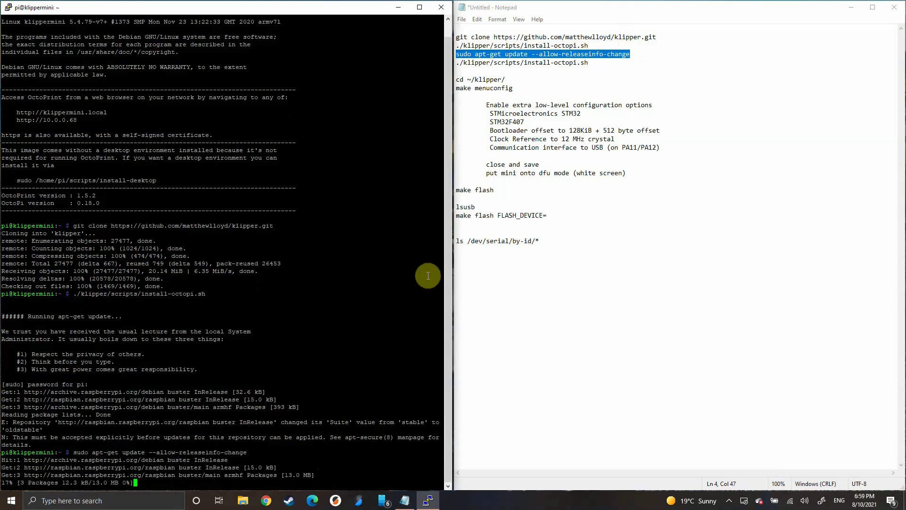
# Run ./klipper/scripts/install-octopi.sh again and enter the sudo password so the start script gets installed
pyautogui.moveTo(456, 63); pyautogui.dragTo(592, 66)
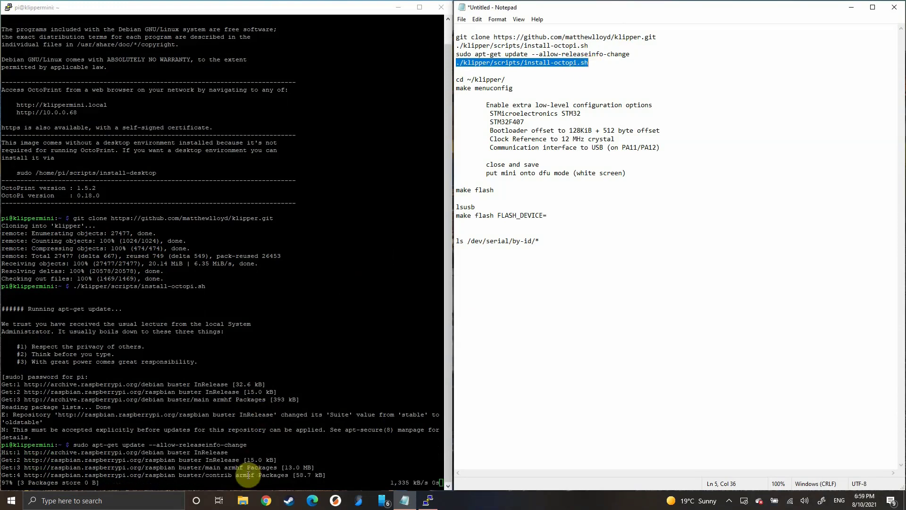
pyautogui.click(258, 467)
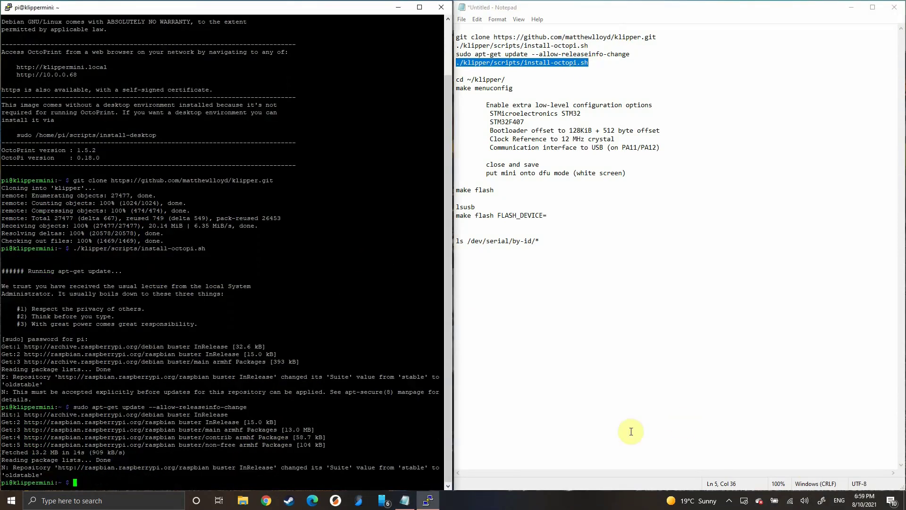
pyautogui.rightClick(337, 482)
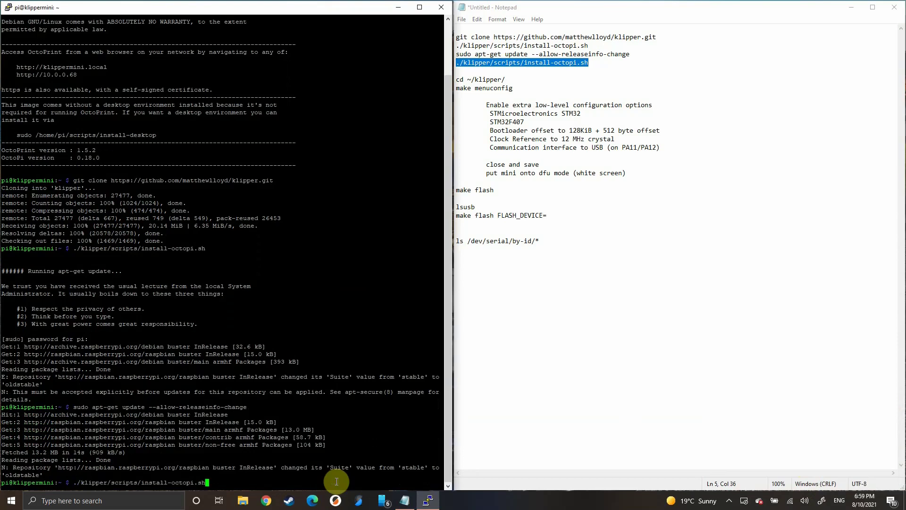
pyautogui.press('Return')
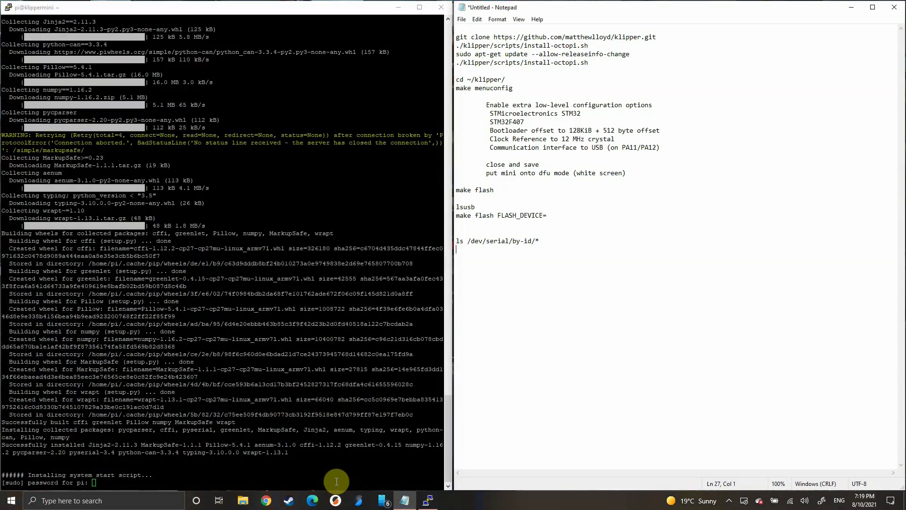
pyautogui.click(299, 479)
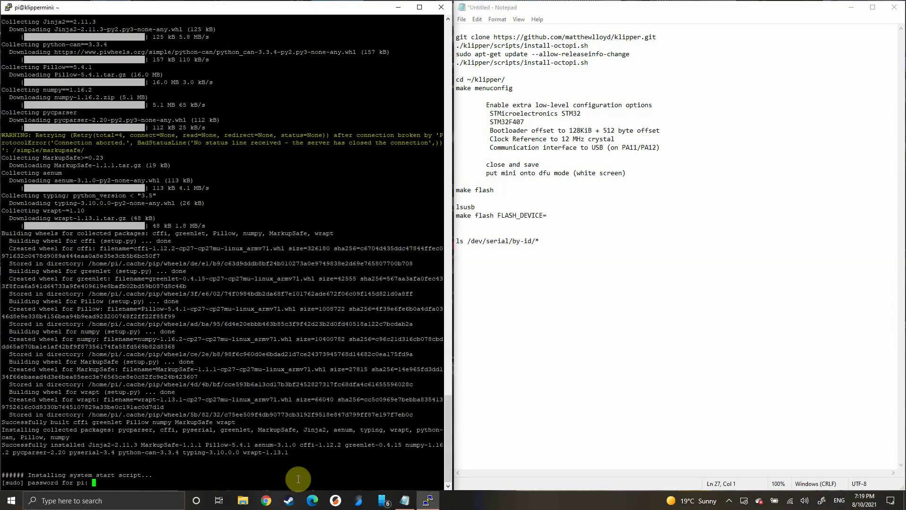
pyautogui.press('Return')
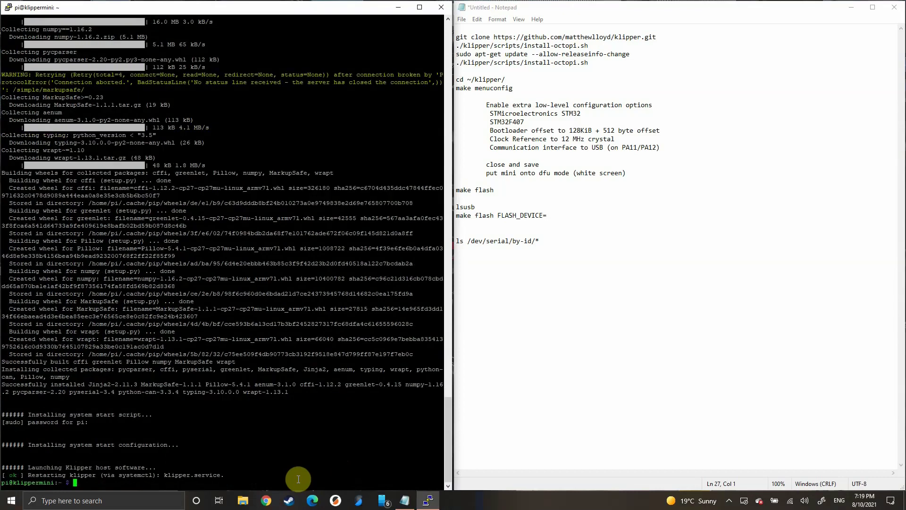
# Change to the ~/klipper/ directory and open the firmware configuration with make menuconfig
pyautogui.moveTo(457, 79); pyautogui.dragTo(506, 81)
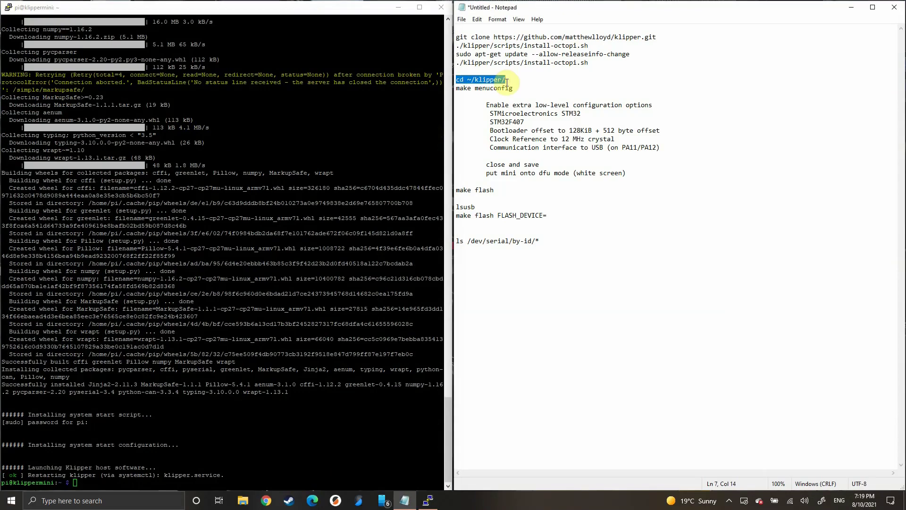
pyautogui.rightClick(83, 483)
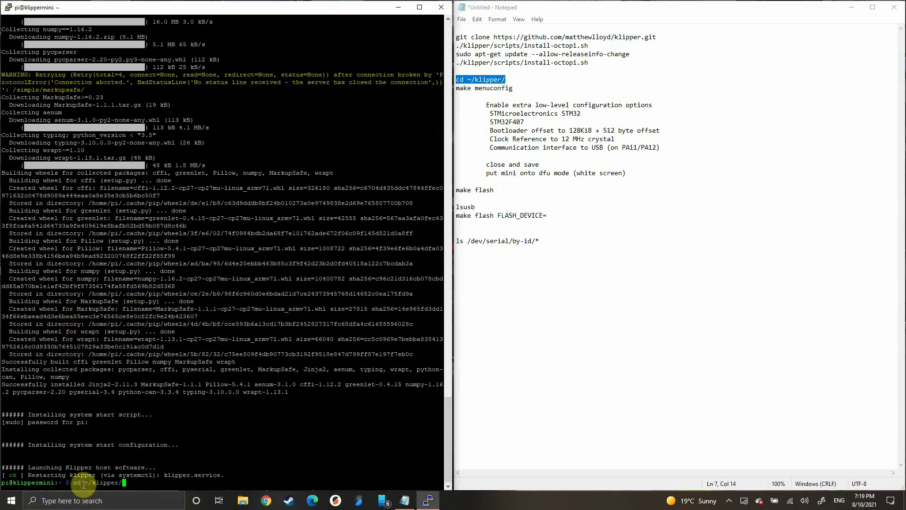
pyautogui.press('Return')
pyautogui.moveTo(456, 89); pyautogui.dragTo(513, 88)
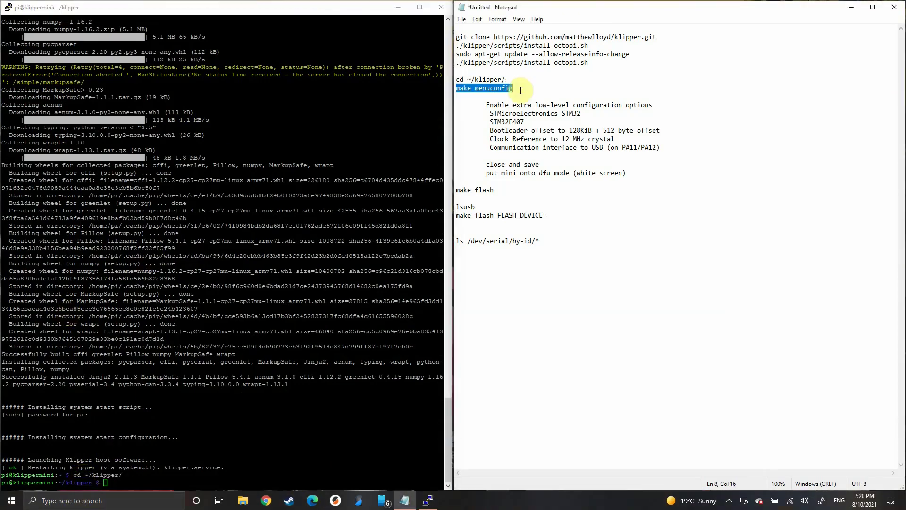
pyautogui.rightClick(108, 485)
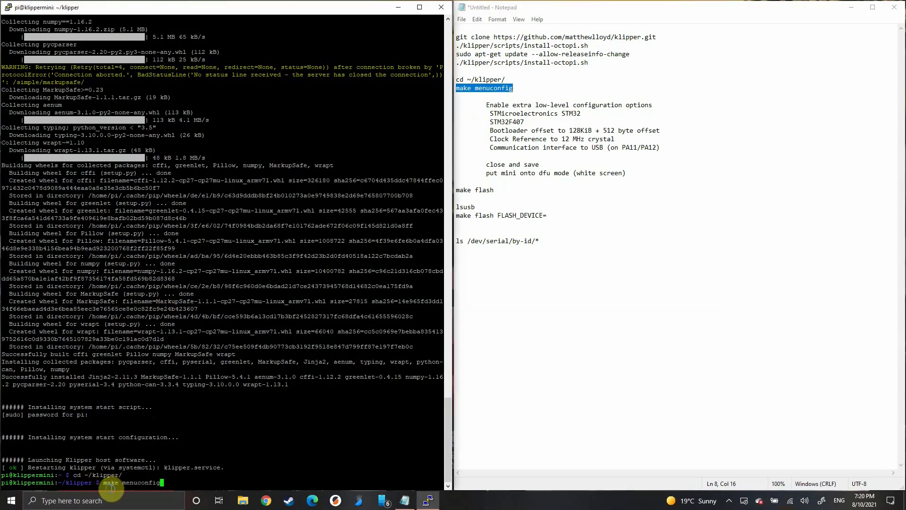
pyautogui.press('Return')
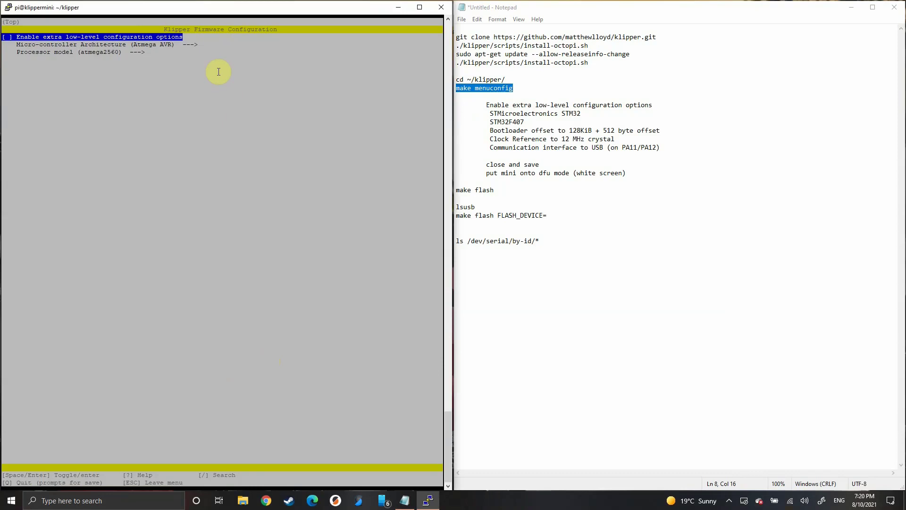
# Enable extra low-level configuration options and set the micro-controller architecture to STMicroelectronics STM32
pyautogui.press('Down')
pyautogui.press('Up')
pyautogui.press('space')
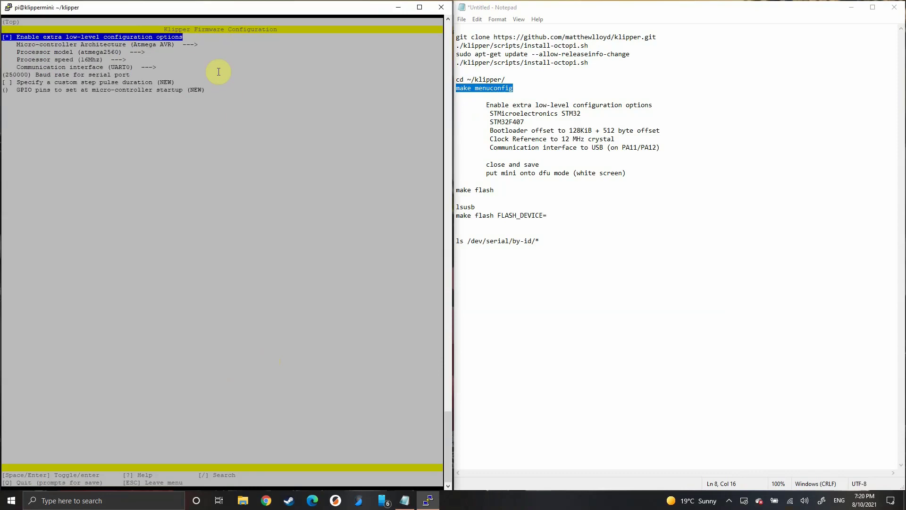
pyautogui.press('Down')
pyautogui.press('Return')
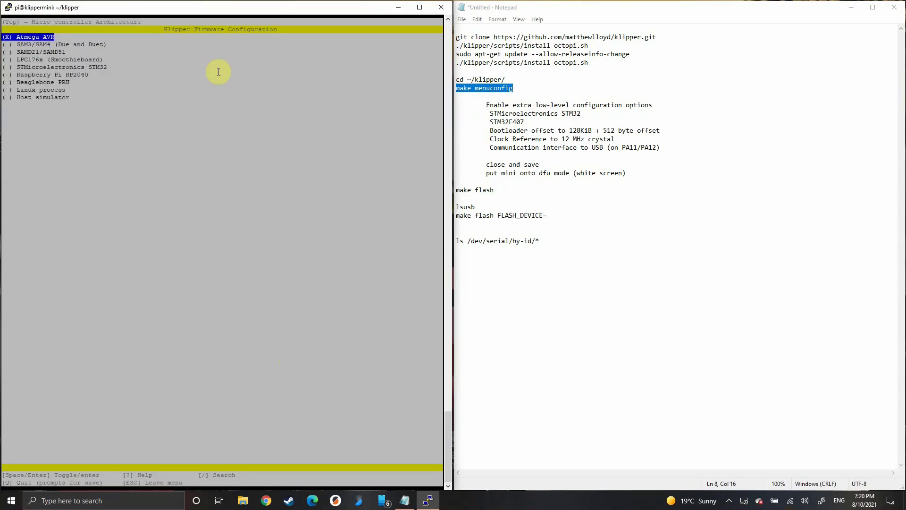
pyautogui.press('Down')
pyautogui.press('Down')
pyautogui.press('Down')
pyautogui.press('Down')
pyautogui.press('Return')
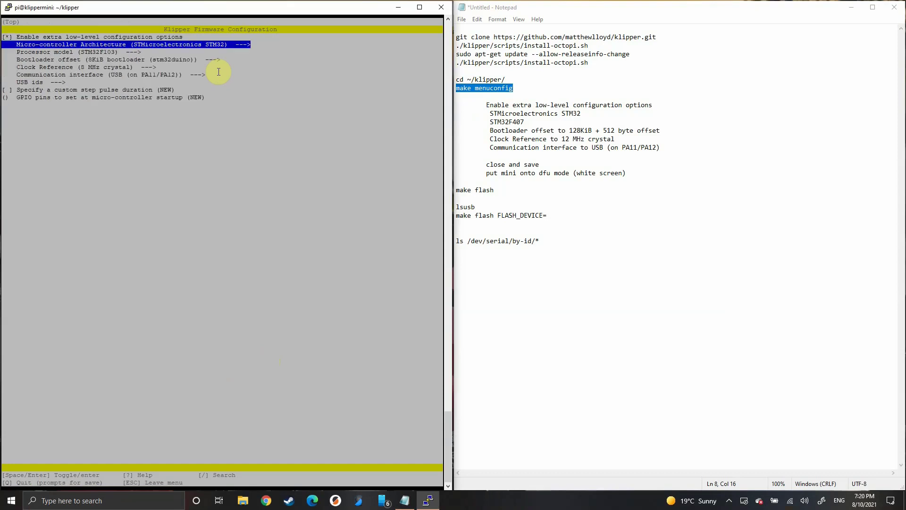
# Set the processor model to STM32F407 in the Klipper firmware configuration
pyautogui.press('Down')
pyautogui.press('Return')
pyautogui.press('Down')
pyautogui.press('Down')
pyautogui.press('Down')
pyautogui.press('Down')
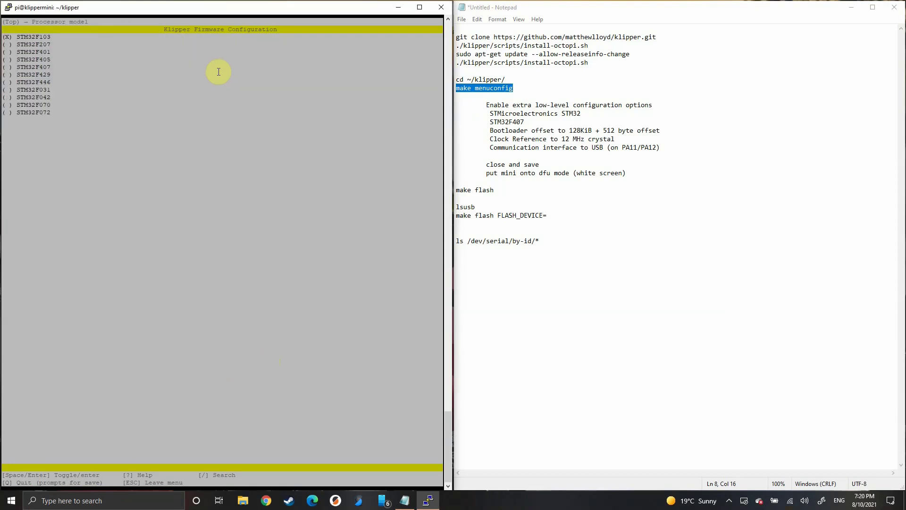
pyautogui.press('Return')
# Set the bootloader offset to 128KiB with 512 byte offset (Prusa Buddy) and the clock reference to 12 MHz crystal
pyautogui.press('Down')
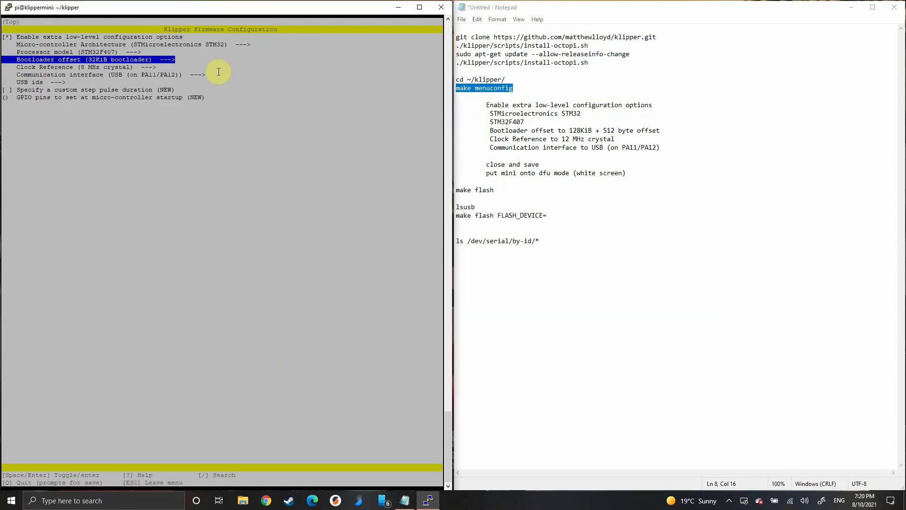
pyautogui.press('Return')
pyautogui.press('Down')
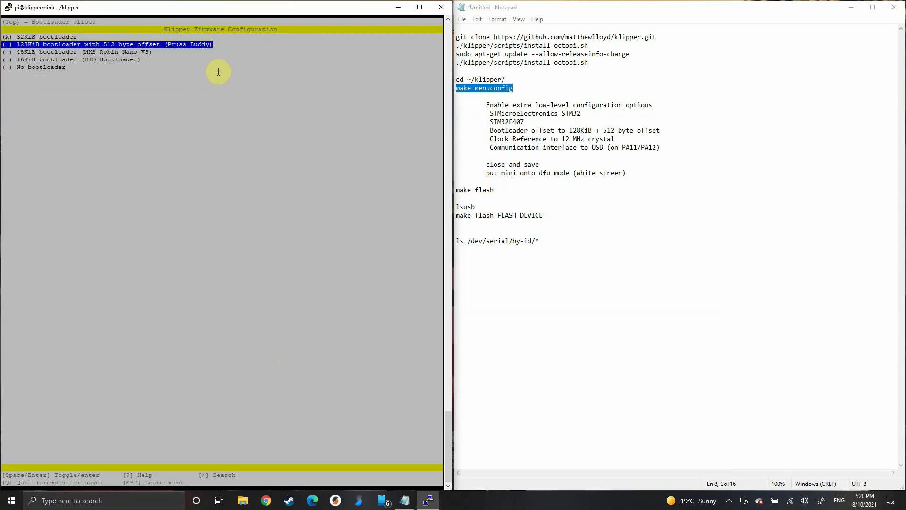
pyautogui.press('Return')
pyautogui.press('Down')
pyautogui.press('Return')
pyautogui.press('Down')
pyautogui.press('Return')
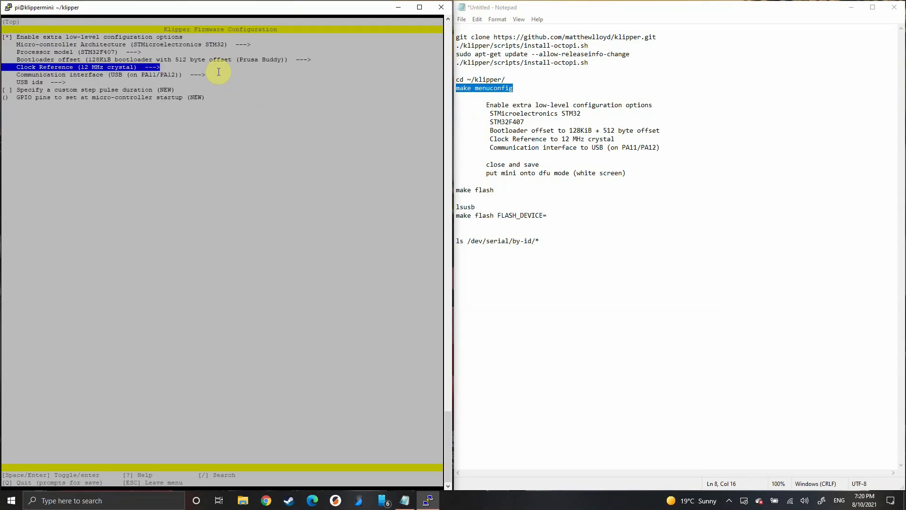
# Select USB (on PA11/PA12) as the communication interface, then quit the firmware configuration and save it
pyautogui.press('Down')
pyautogui.press('Return')
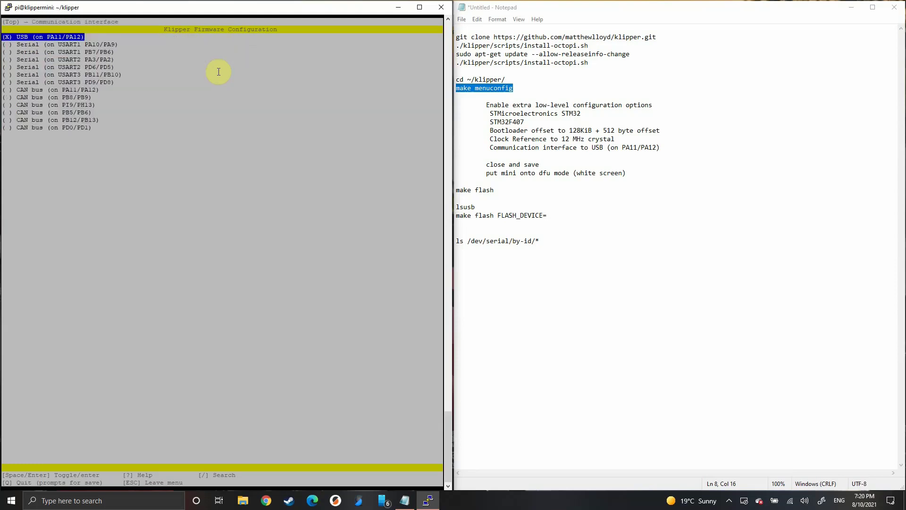
pyautogui.press('Return')
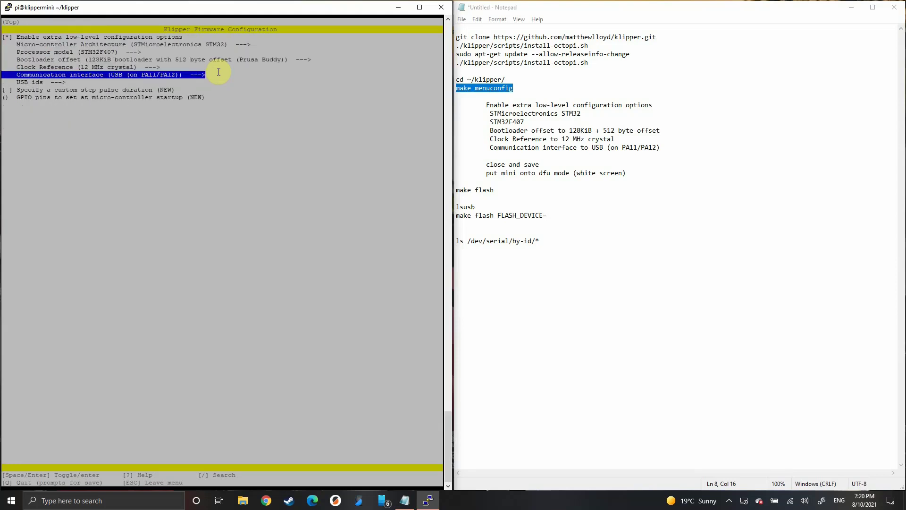
pyautogui.press('q')
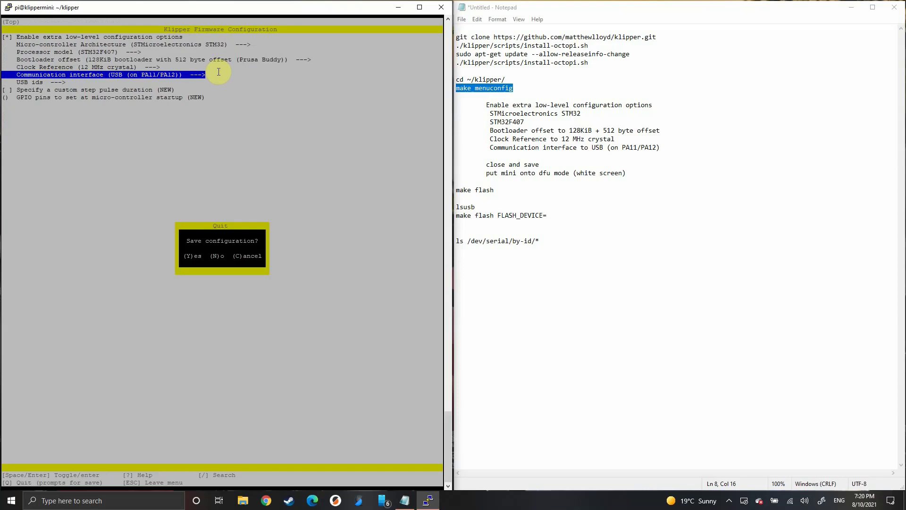
pyautogui.press('y')
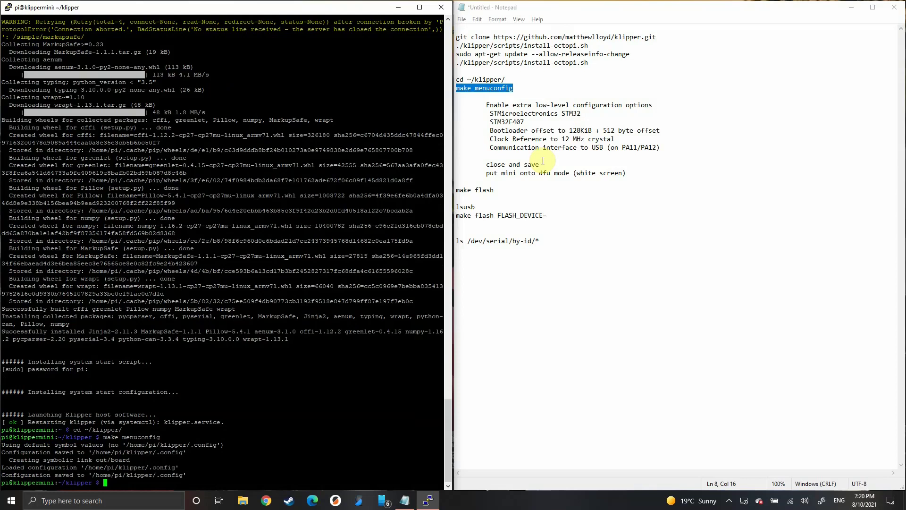
# Build the Klipper firmware and try to flash it with the notes' make flash command
pyautogui.click(553, 205)
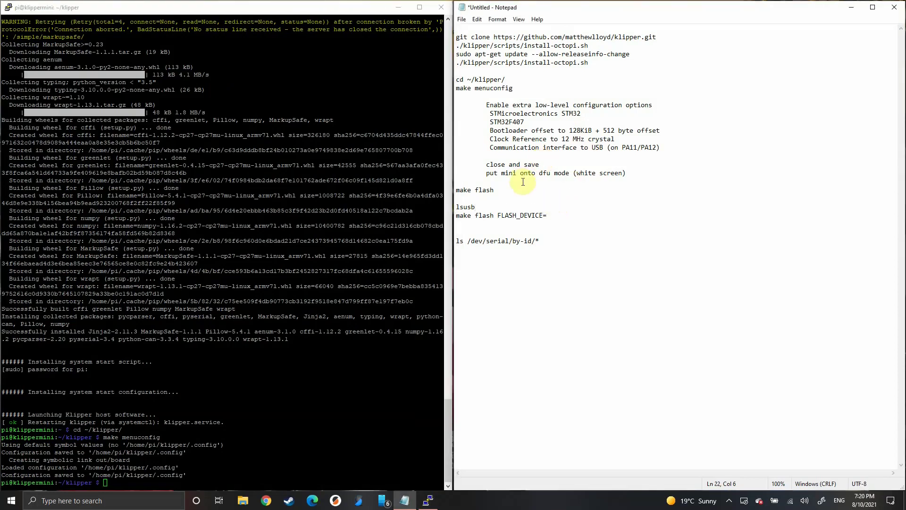
pyautogui.moveTo(456, 189); pyautogui.dragTo(496, 191)
pyautogui.press('super+c')
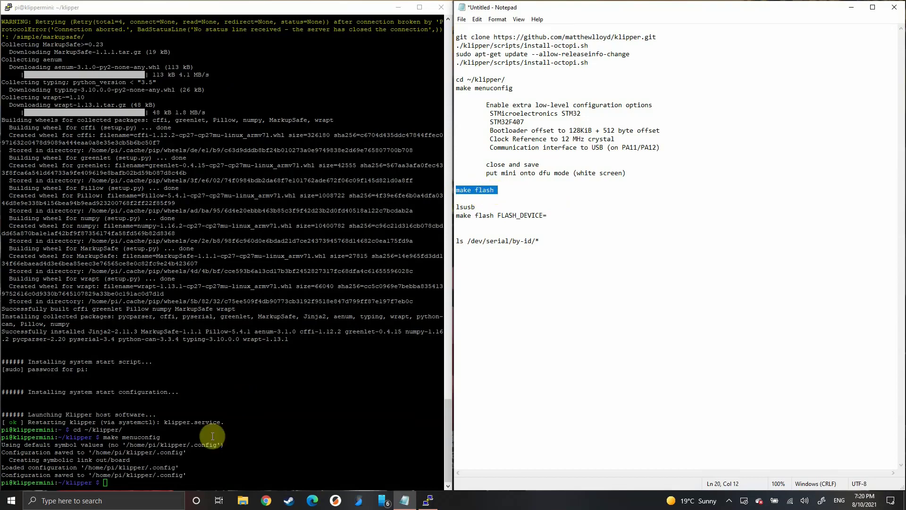
pyautogui.click(118, 486)
pyautogui.rightClick(117, 486)
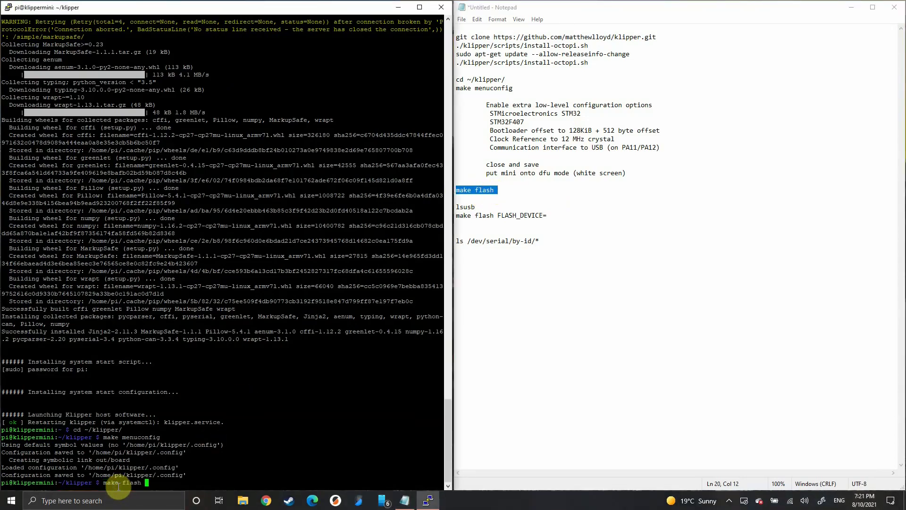
pyautogui.press('Return')
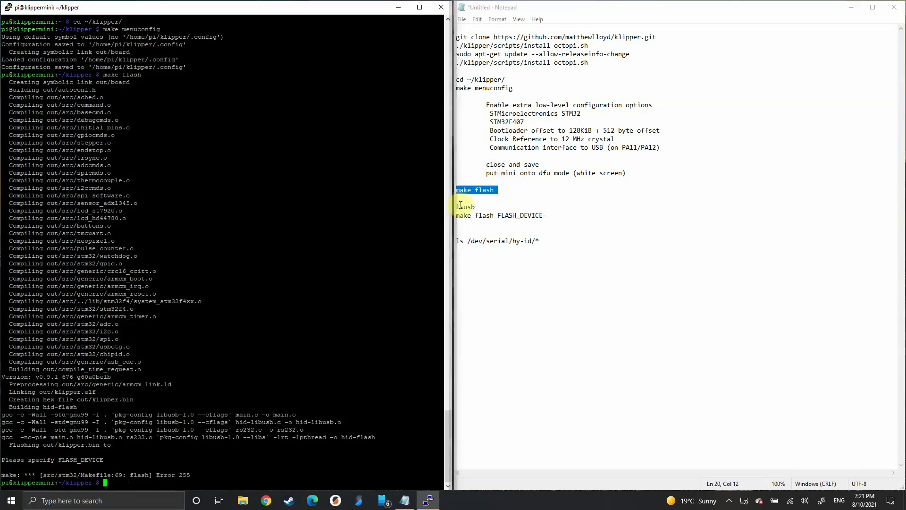
# Run the lsusb command from the notes in the SSH terminal to list the connected USB devices
pyautogui.moveTo(457, 207); pyautogui.dragTo(480, 207)
pyautogui.press('super+c')
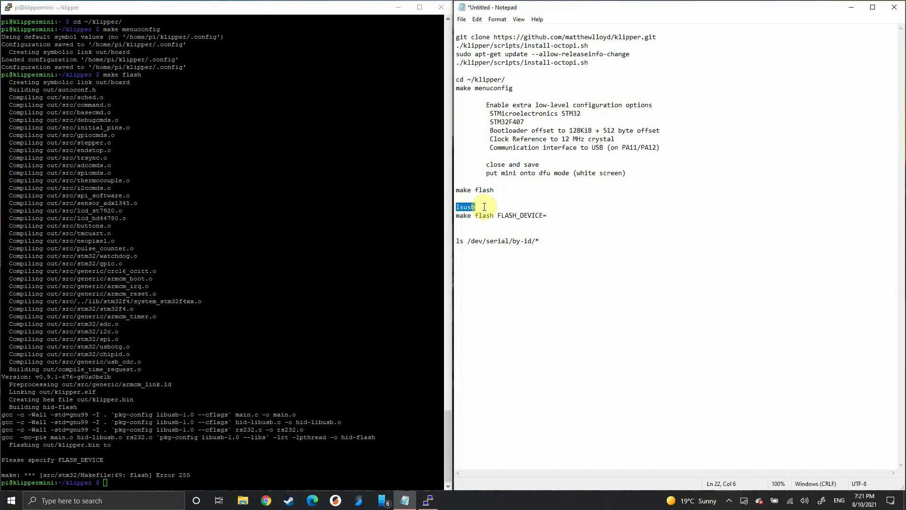
pyautogui.click(123, 483)
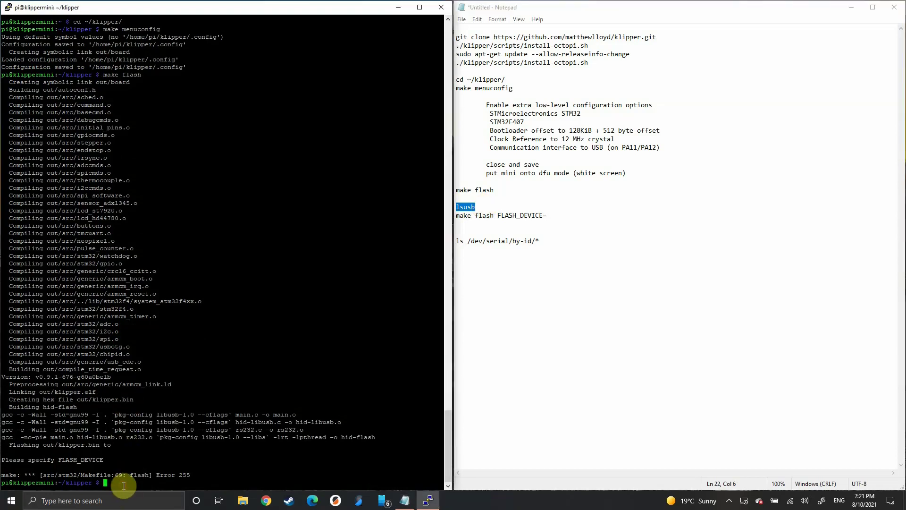
pyautogui.rightClick(124, 484)
pyautogui.press('Return')
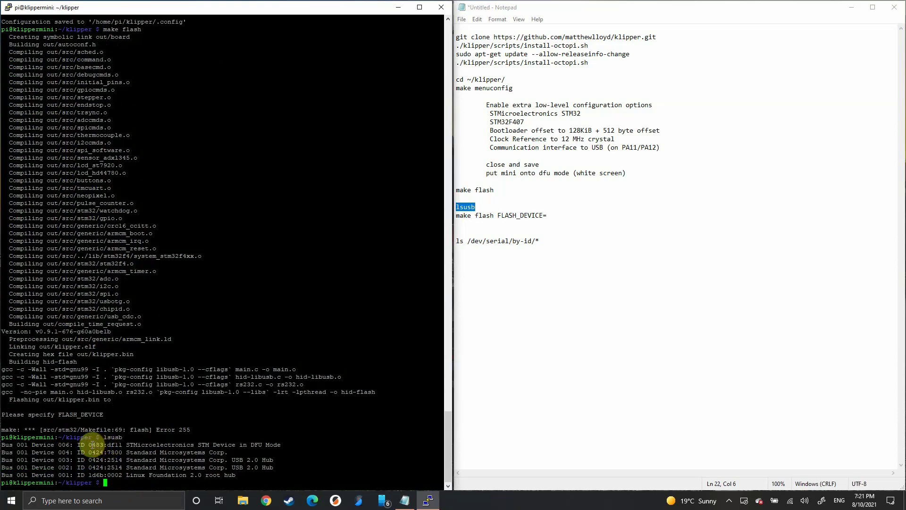
# Copy the ID 0483:df11 of the STM device in DFU mode and append it to the notes' make flash FLASH_DEVICE= line
pyautogui.moveTo(89, 445); pyautogui.dragTo(122, 445)
pyautogui.press('super+c')
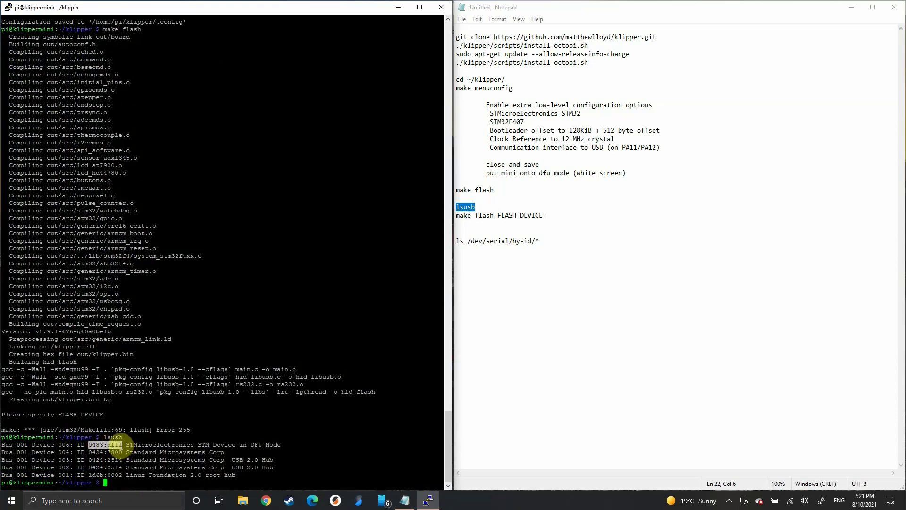
pyautogui.click(553, 216)
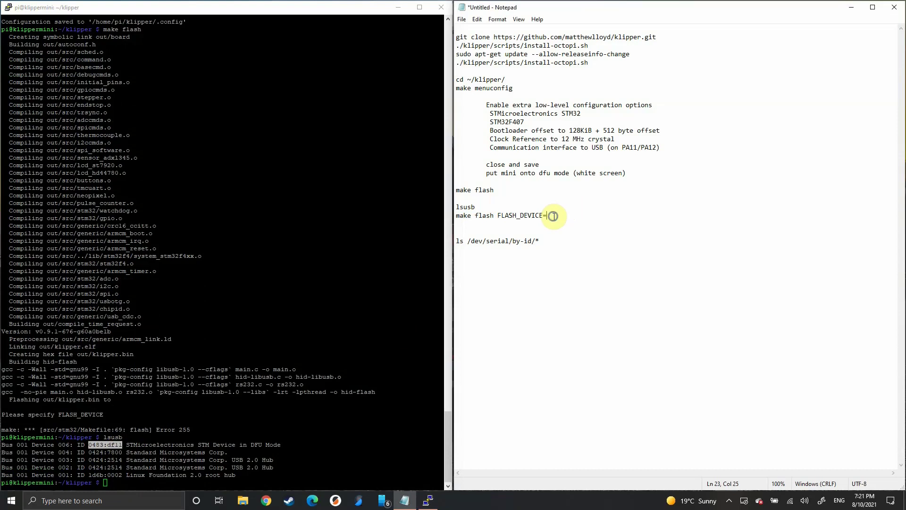
pyautogui.rightClick(553, 216)
pyautogui.click(584, 258)
# Flash the Klipper firmware by running make flash FLASH_DEVICE=0483:df11 from the notes in the SSH terminal
pyautogui.click(457, 216)
pyautogui.moveTo(457, 215); pyautogui.dragTo(586, 218)
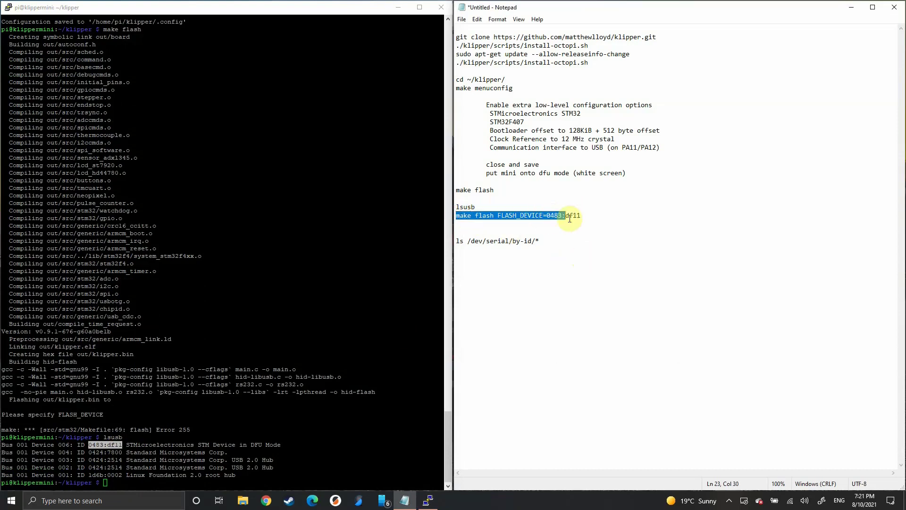
pyautogui.hotkey('ctrl', 'c')
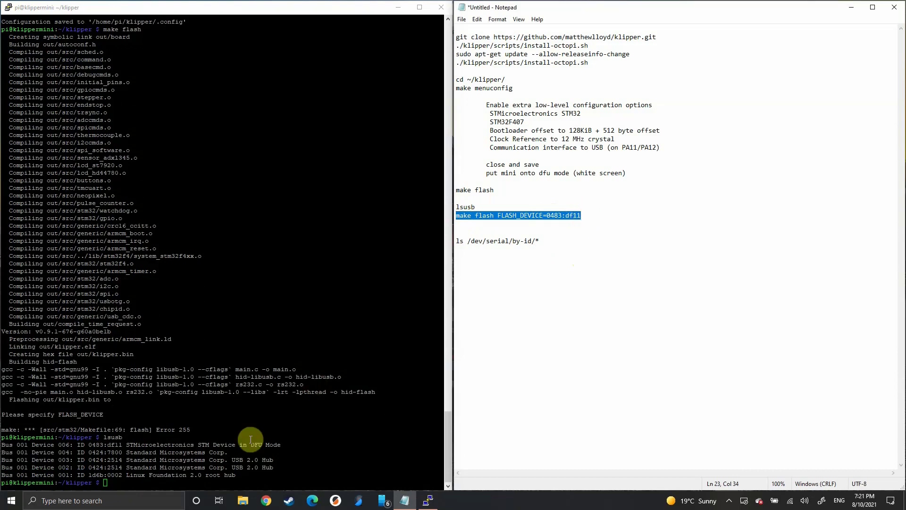
pyautogui.rightClick(167, 486)
pyautogui.press('Return')
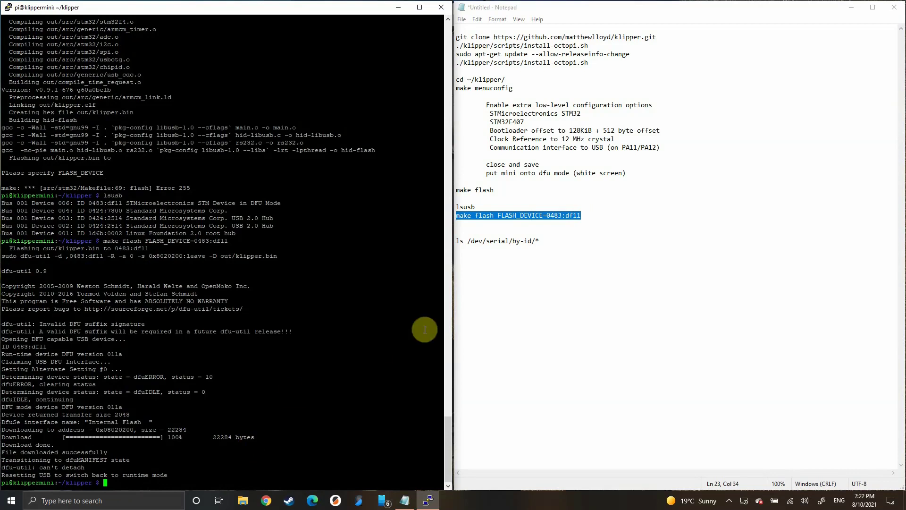
# Run ls /dev/serial/by-id/* from the notes in the SSH terminal to list the serial devices
pyautogui.moveTo(455, 242); pyautogui.dragTo(544, 243)
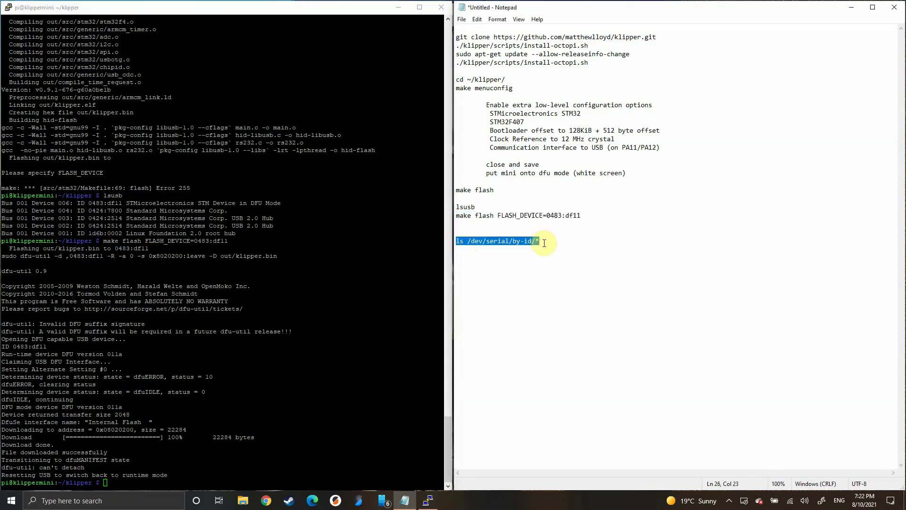
pyautogui.click(215, 486)
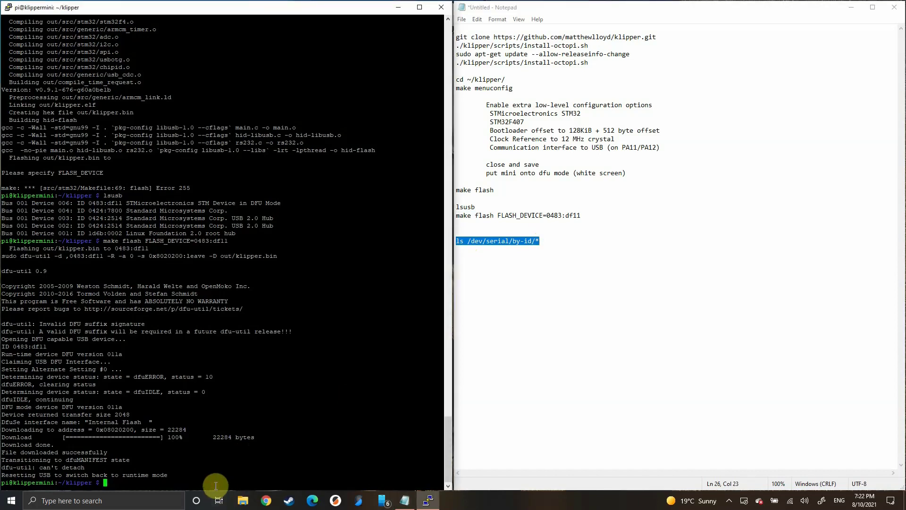
pyautogui.rightClick(216, 485)
pyautogui.press('Return')
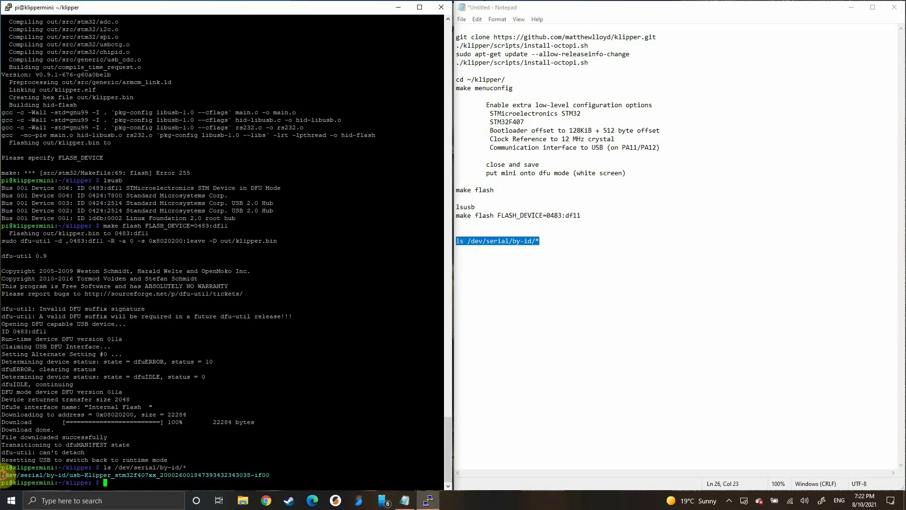
# Copy the listed Klipper serial path into the notes, spaced below the ls command, and end the SSH session
pyautogui.moveTo(2, 475); pyautogui.dragTo(272, 475)
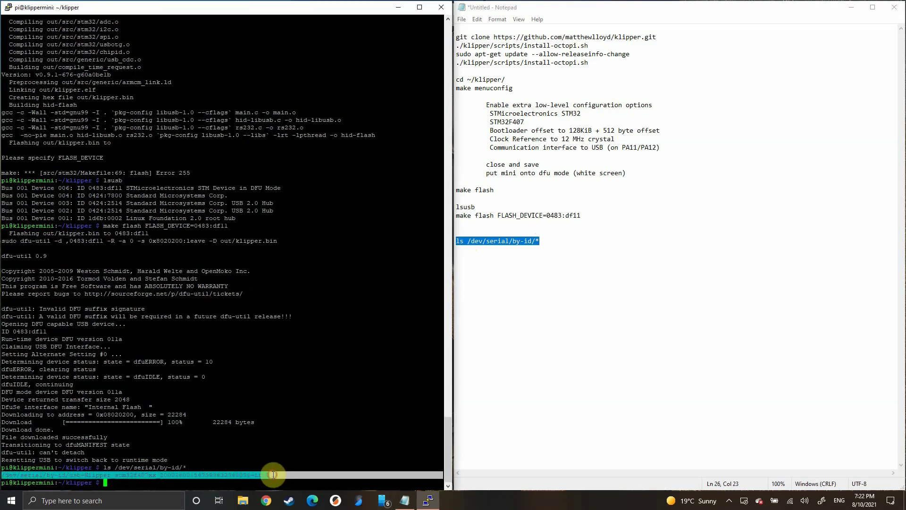
pyautogui.hotkey('ctrl', 'c')
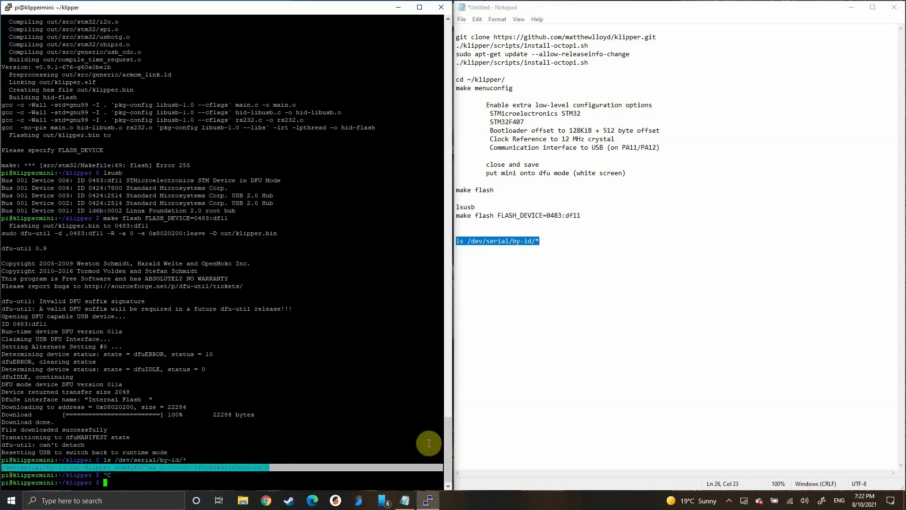
pyautogui.click(504, 335)
pyautogui.rightClick(504, 334)
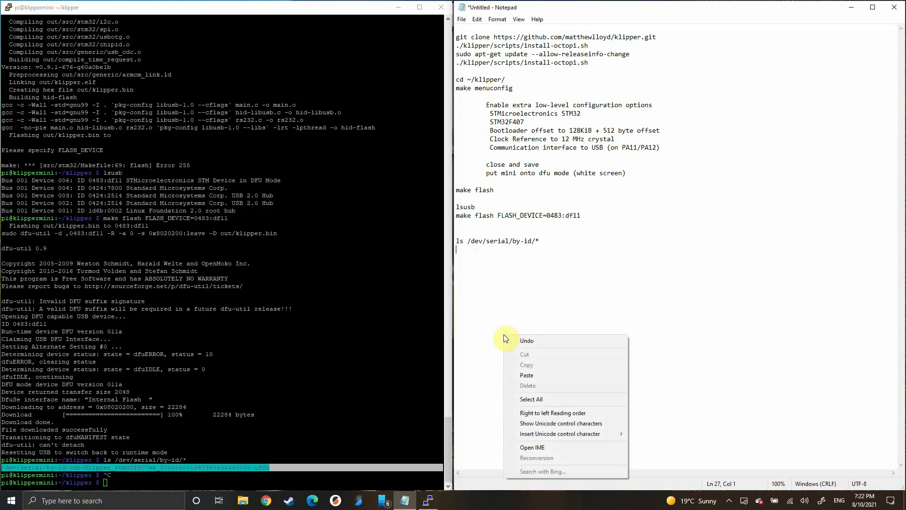
pyautogui.click(523, 374)
pyautogui.click(571, 241)
pyautogui.press('Return')
pyautogui.press('Return')
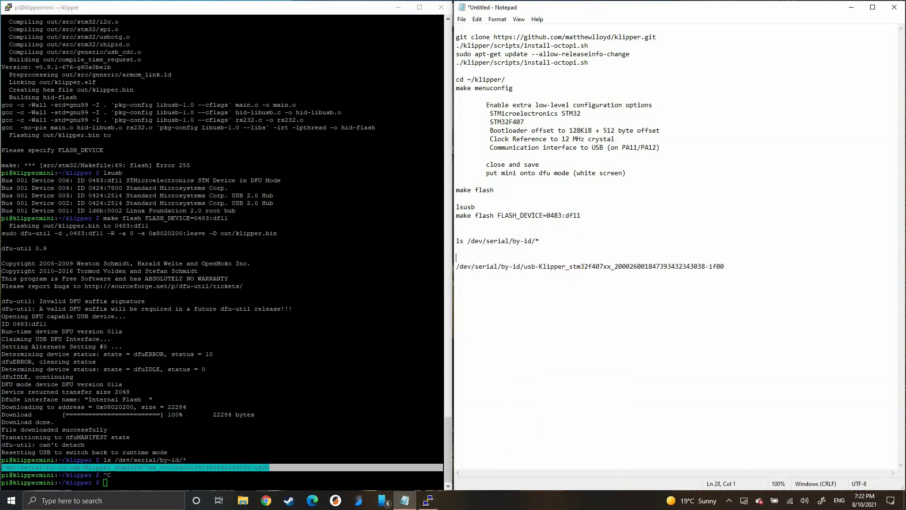
pyautogui.click(545, 302)
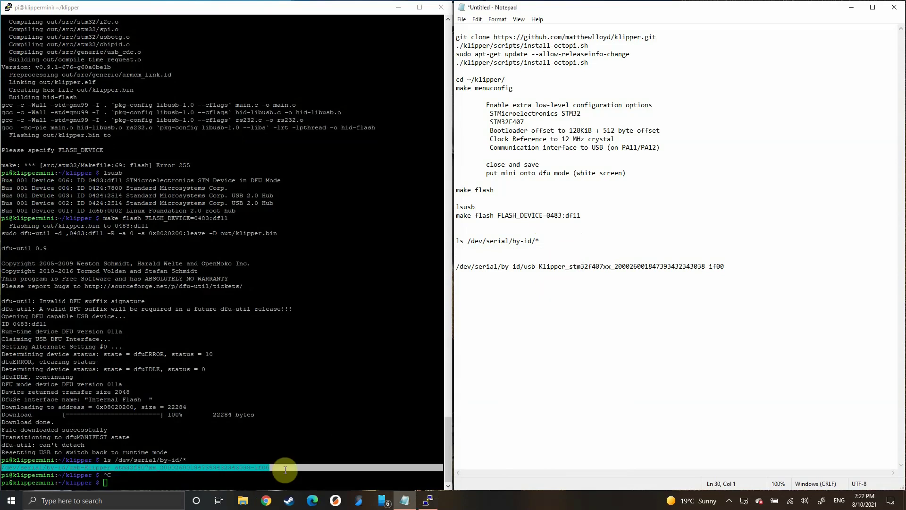
pyautogui.click(243, 479)
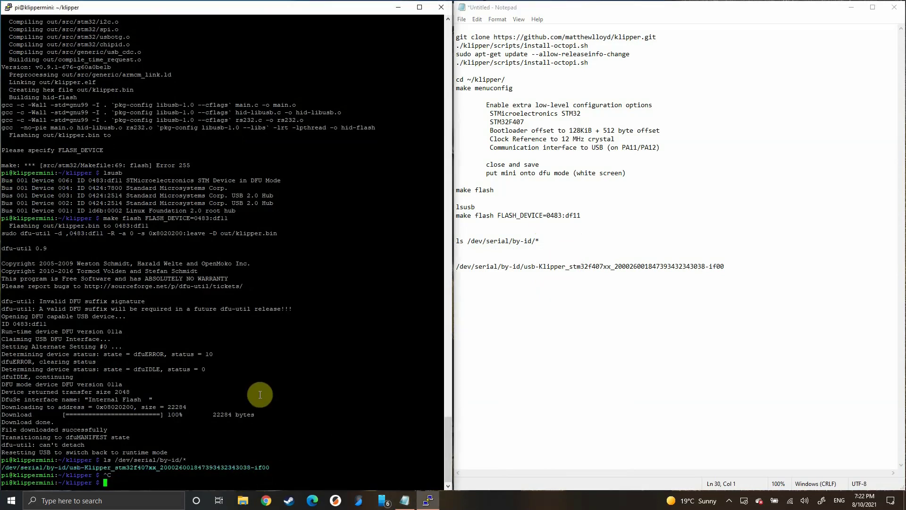
pyautogui.hotkey('ctrl', 'd')
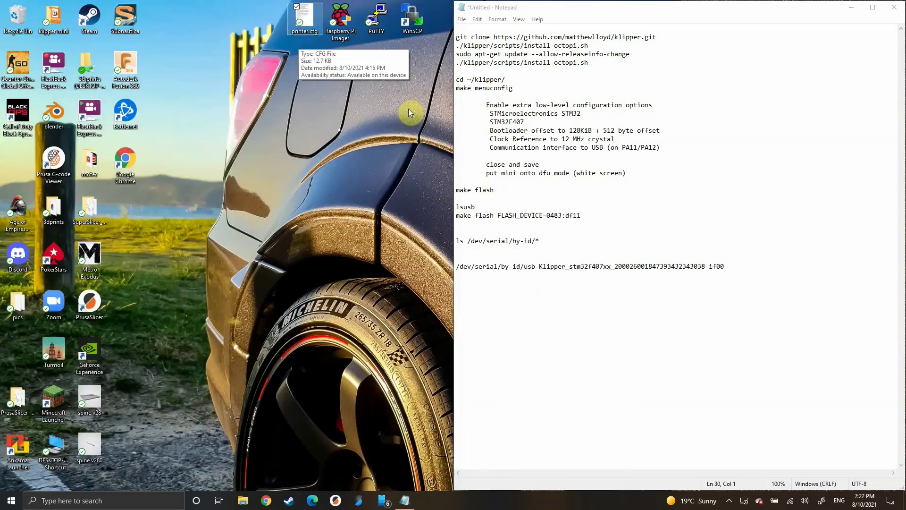
# Open the desktop's printer.cfg in Notepad++, paste the Klipper serial path after serial: in the [mcu] section, then save and close the file
pyautogui.rightClick(304, 24)
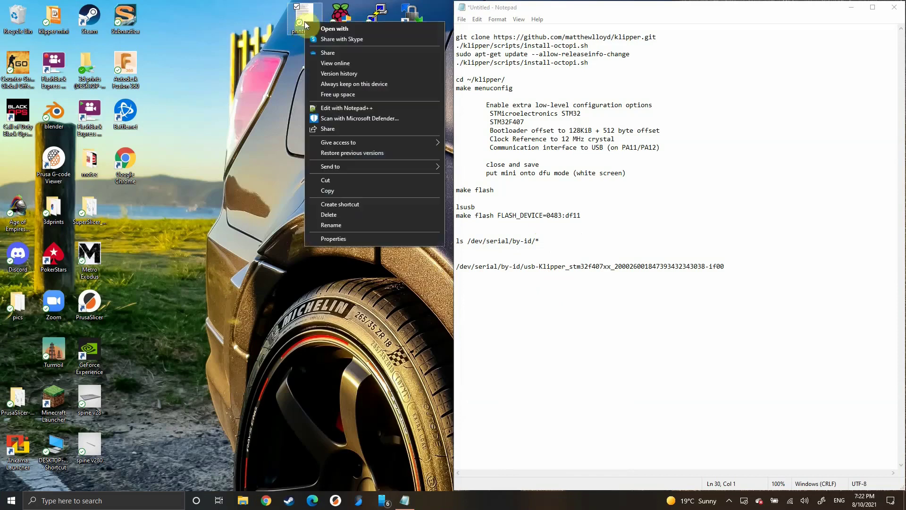
pyautogui.click(347, 107)
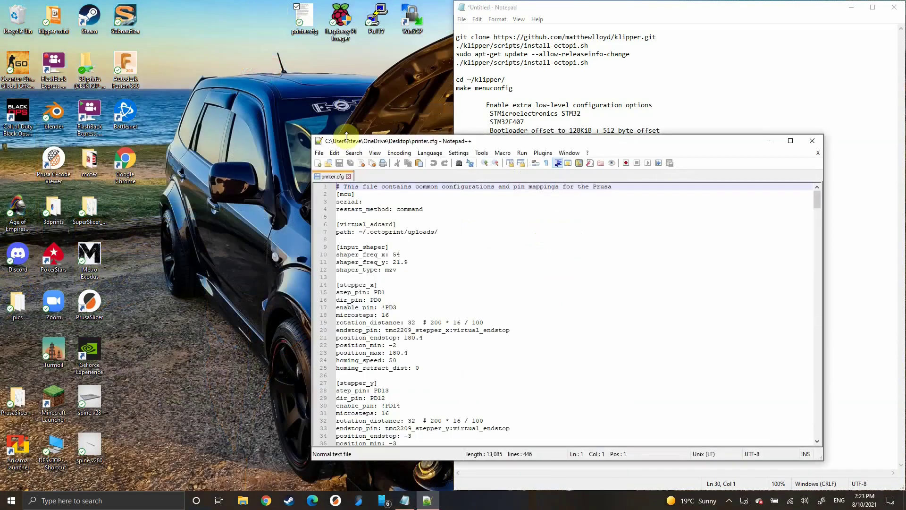
pyautogui.click(368, 203)
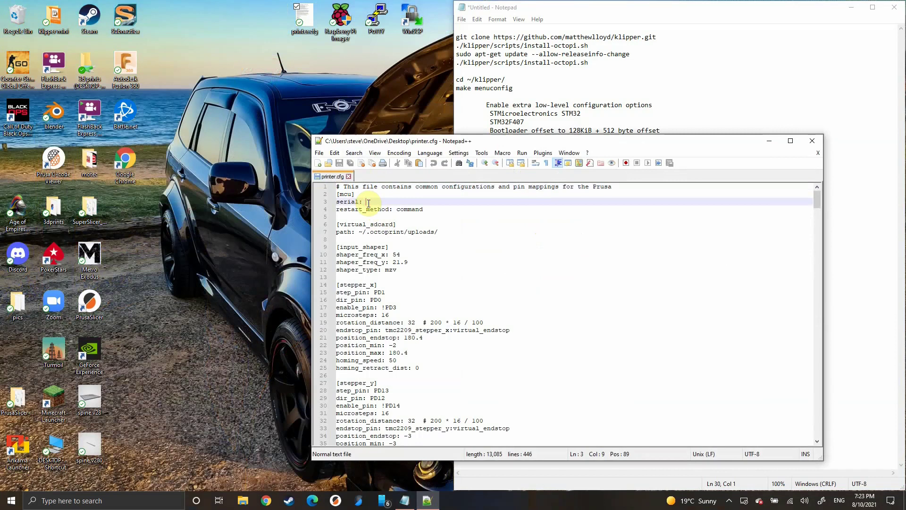
pyautogui.hotkey('ctrl', 'v')
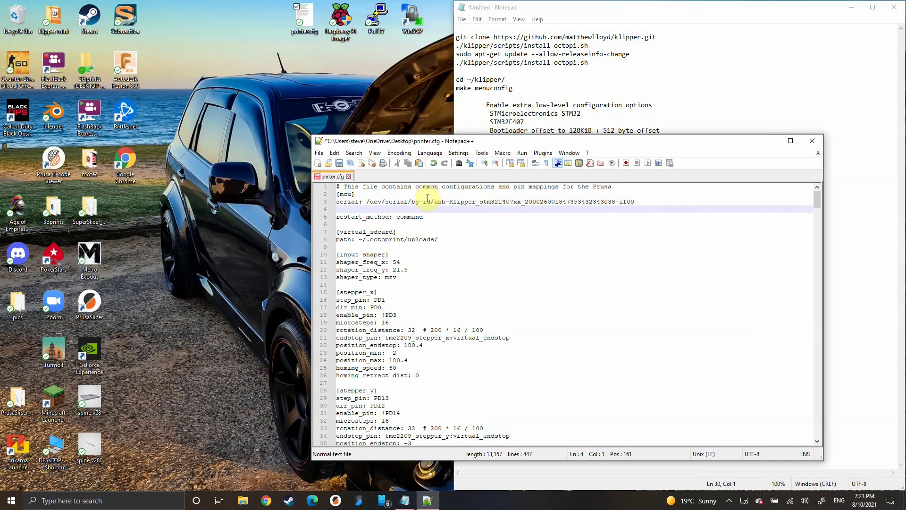
pyautogui.click(339, 163)
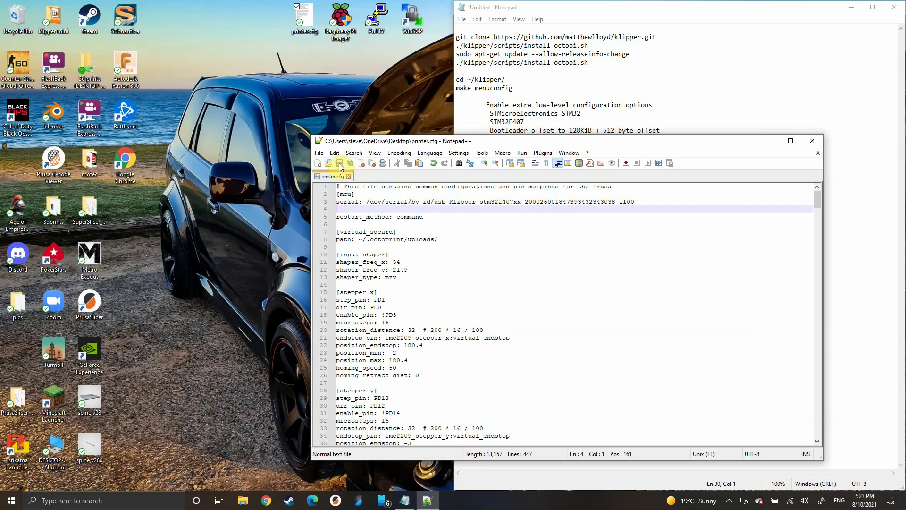
pyautogui.click(811, 142)
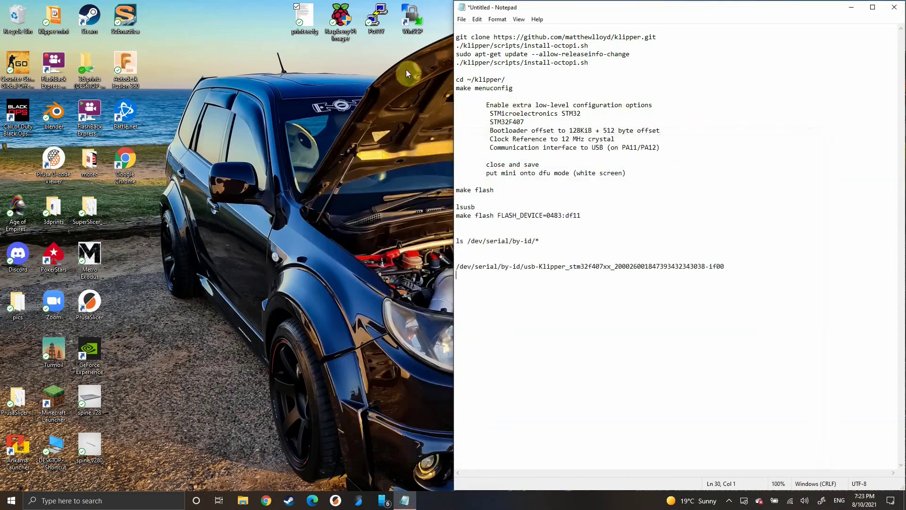
# Open WinSCP and fill in a new SFTP site with host name 10.0.0.68 and user name pi
pyautogui.click(413, 24)
pyautogui.doubleClick(412, 23)
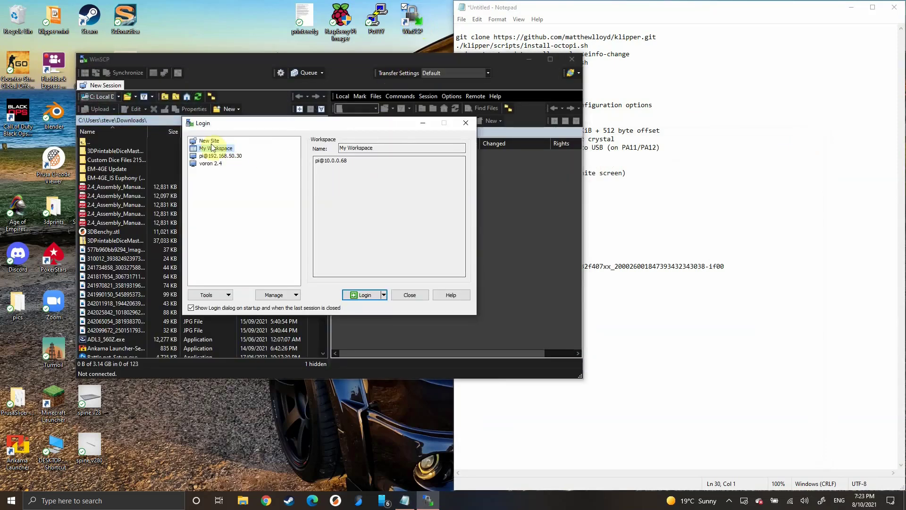
pyautogui.click(209, 141)
pyautogui.click(333, 183)
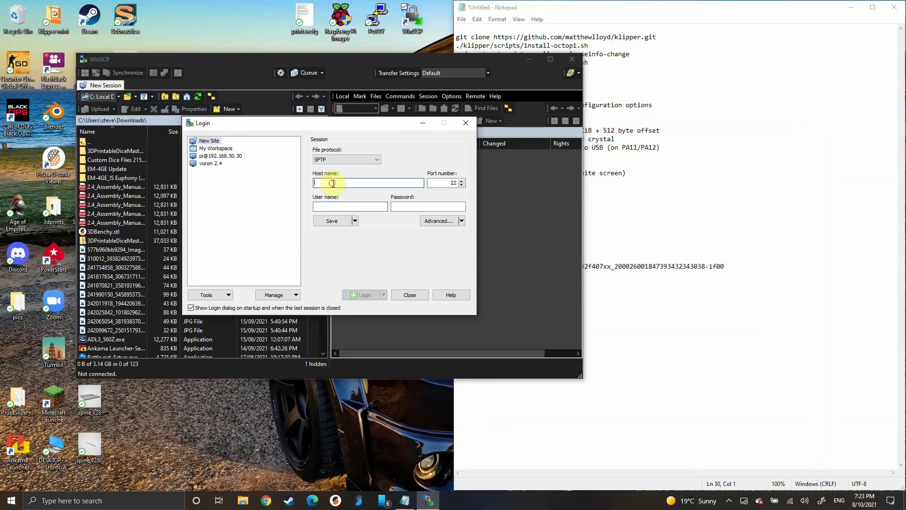
pyautogui.write('10.0.0.')
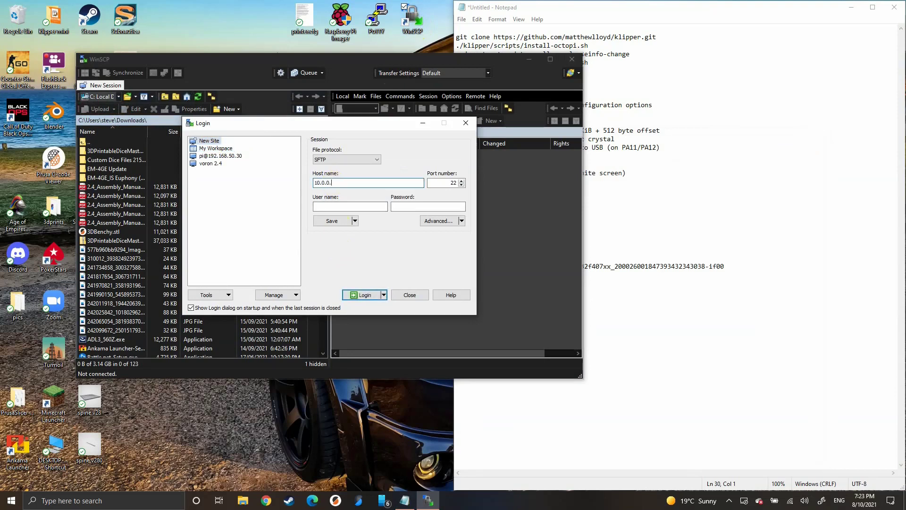
pyautogui.write('68')
pyautogui.click(343, 208)
pyautogui.write('pi')
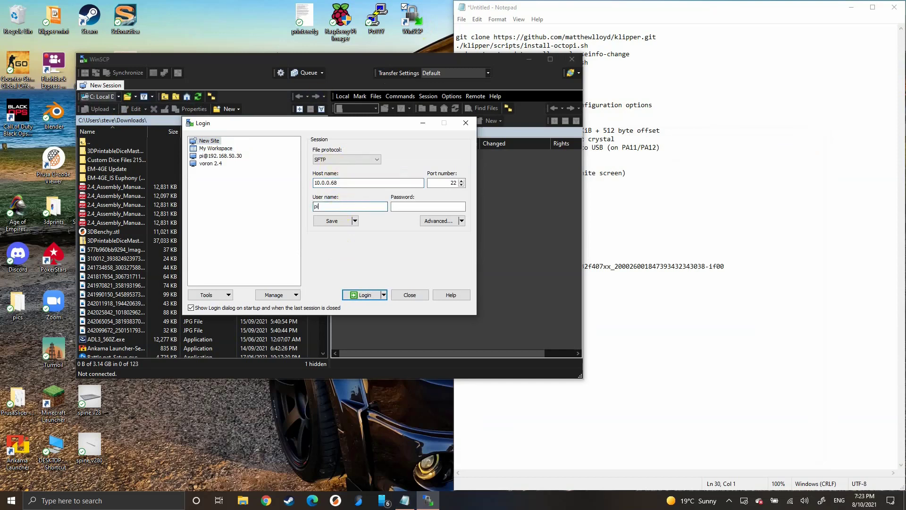
# Log in to the Raspberry Pi, updating the cached host key and entering the account password
pyautogui.click(371, 298)
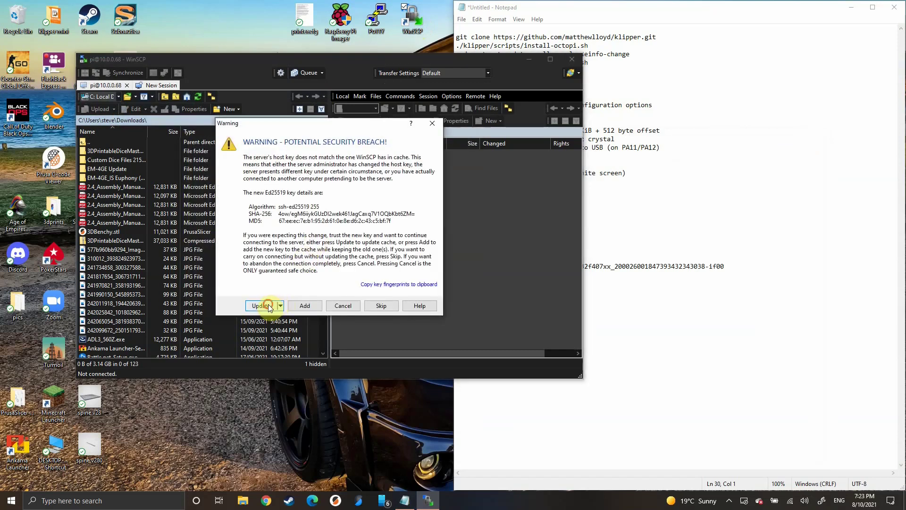
pyautogui.click(267, 305)
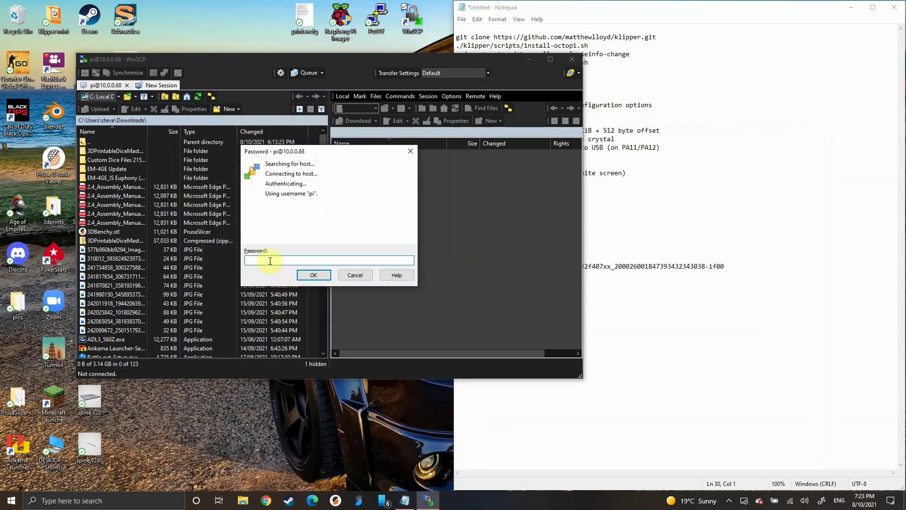
pyautogui.write('r••••••••••••')
pyautogui.press('Return')
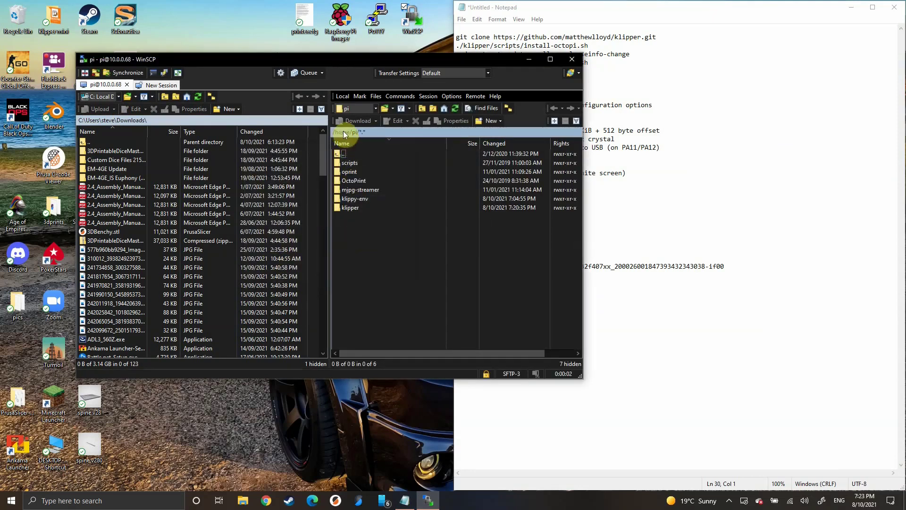
# Upload printer.cfg from the desktop to /home/pi on the Raspberry Pi, then terminate the session and close WinSCP
pyautogui.moveTo(307, 24); pyautogui.dragTo(360, 227)
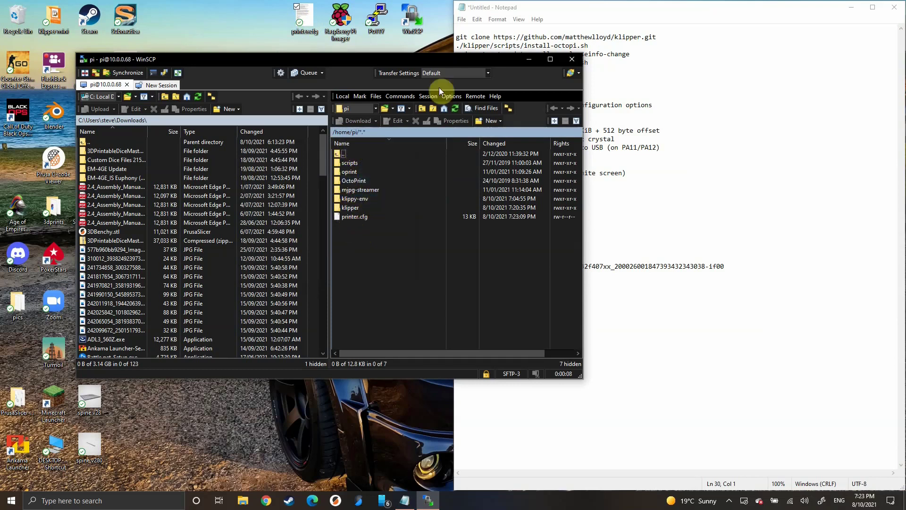
pyautogui.click(572, 59)
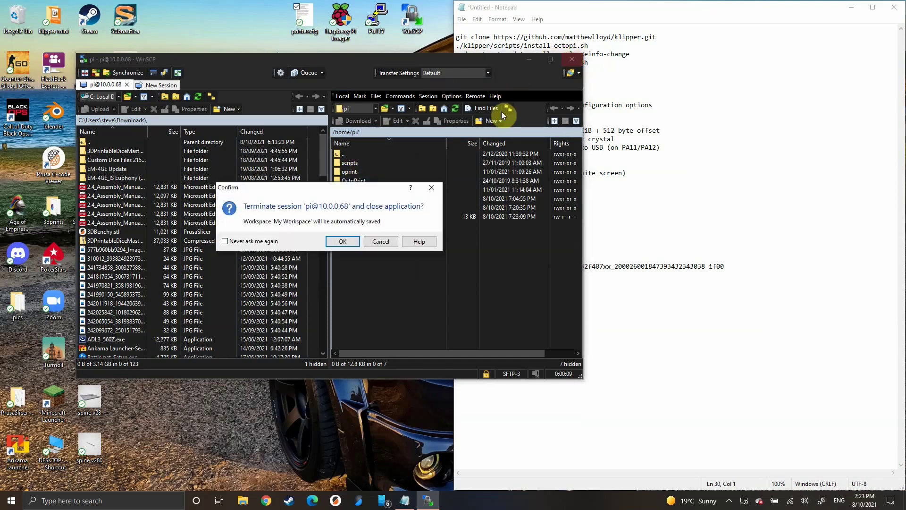
pyautogui.click(343, 242)
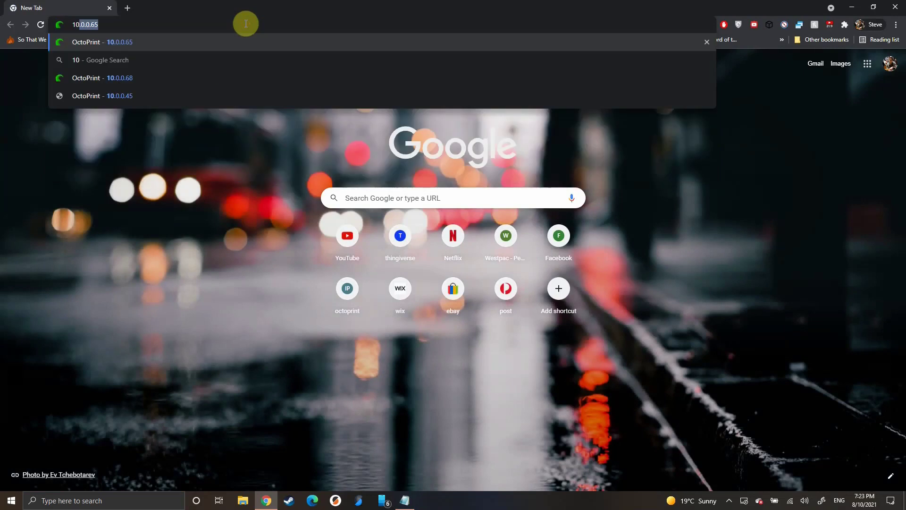
# Open the OctoPrint page at 10.0.0.68 in Chrome
pyautogui.press('Down')
pyautogui.press('Down')
pyautogui.press('Return')
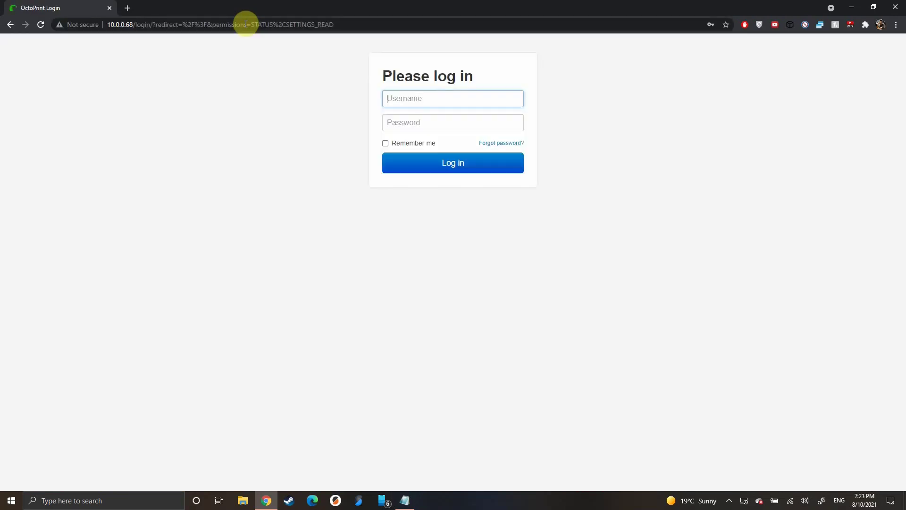
# Log in to OctoPrint with the saved account, filling in its username and password
pyautogui.write('stev')
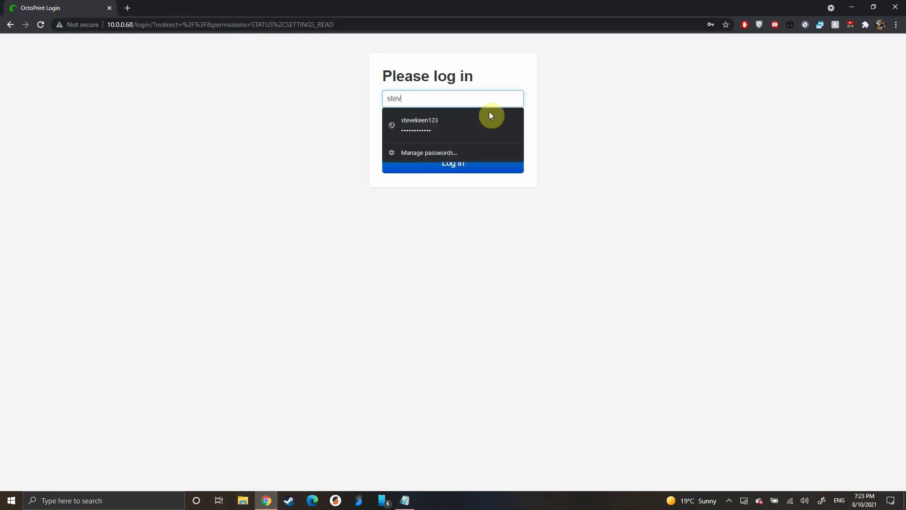
pyautogui.click(489, 115)
pyautogui.click(459, 163)
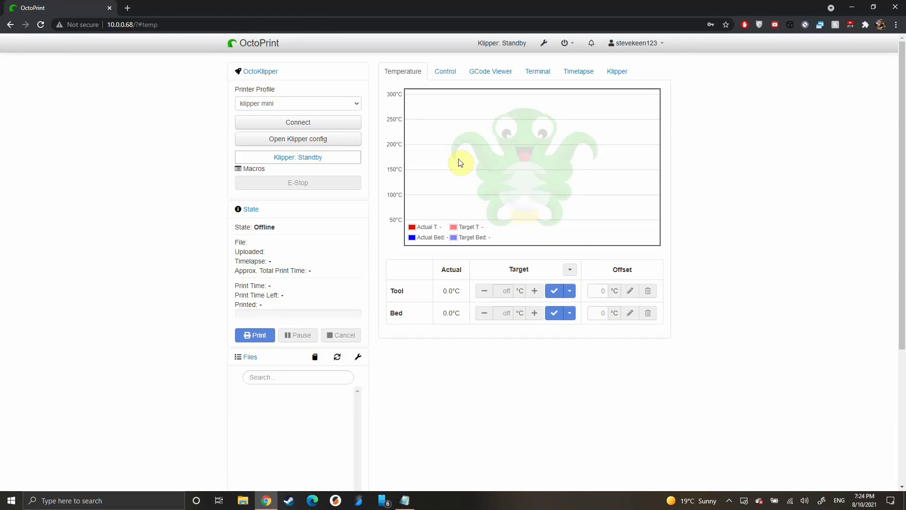
# Try to connect the printer with the klipper mini profile, and re-establish the server connection by reloading the web interface
pyautogui.click(330, 127)
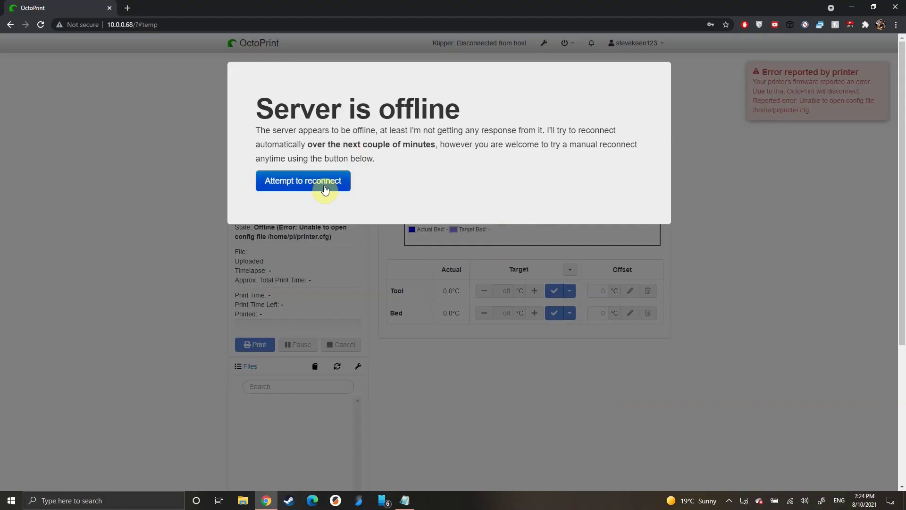
pyautogui.click(325, 189)
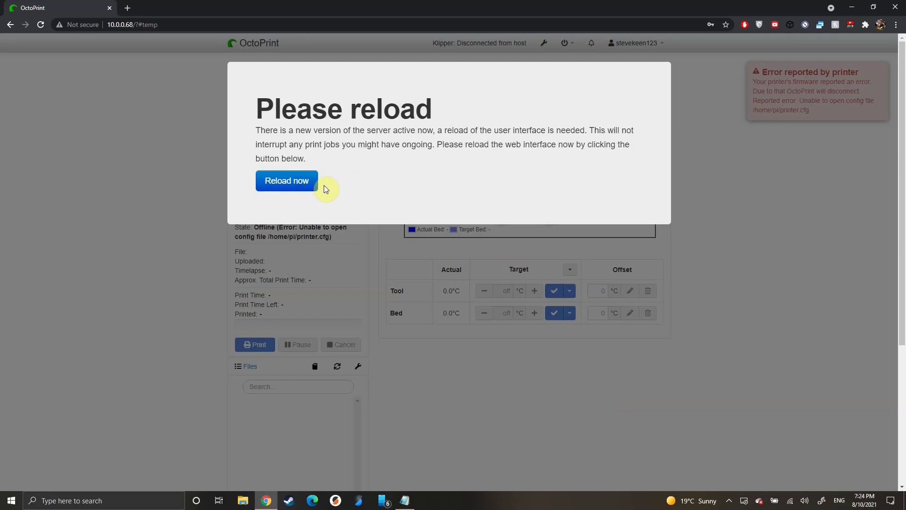
pyautogui.click(298, 183)
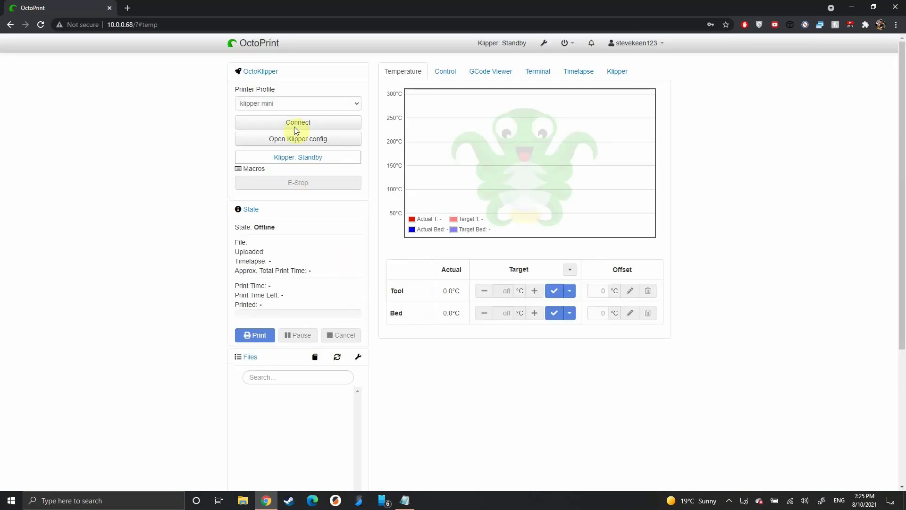
# Connect to the printer using the klipper mini profile and request the Klipper status
pyautogui.click(295, 124)
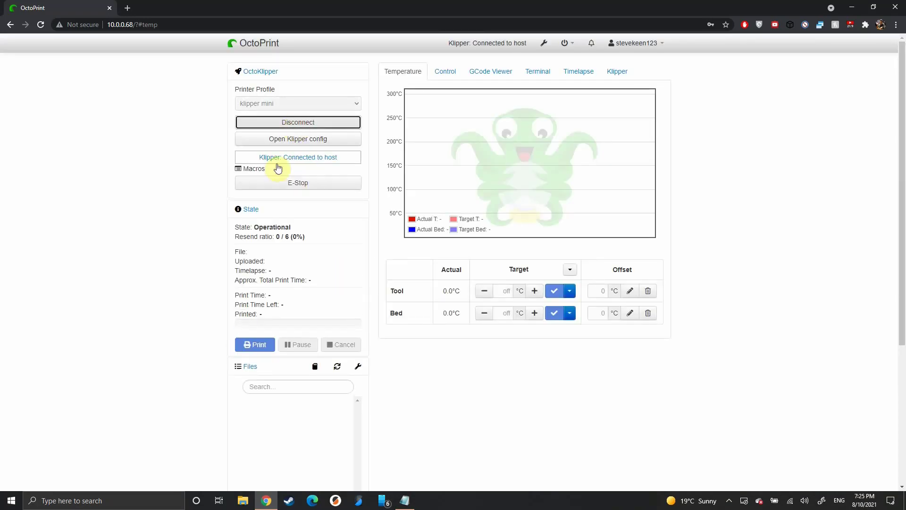
pyautogui.click(615, 76)
pyautogui.click(627, 96)
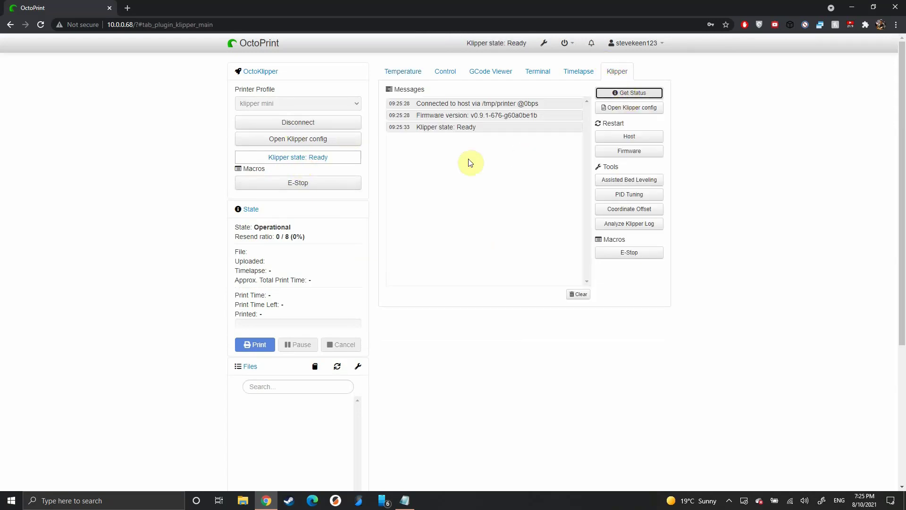
# Open the Klipper configuration and review the uploaded printer.cfg from the mcu section through the PRINT_END macro
pyautogui.click(613, 108)
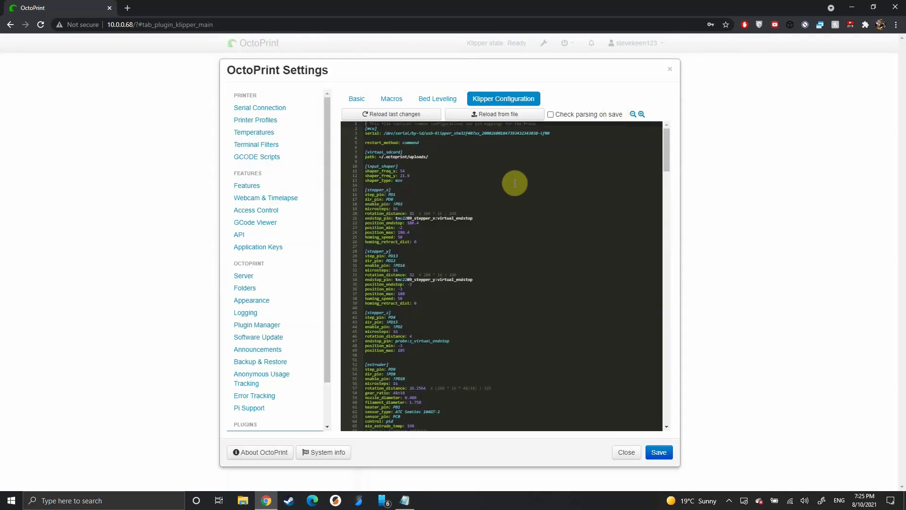
pyautogui.scroll(-2, 515, 184)
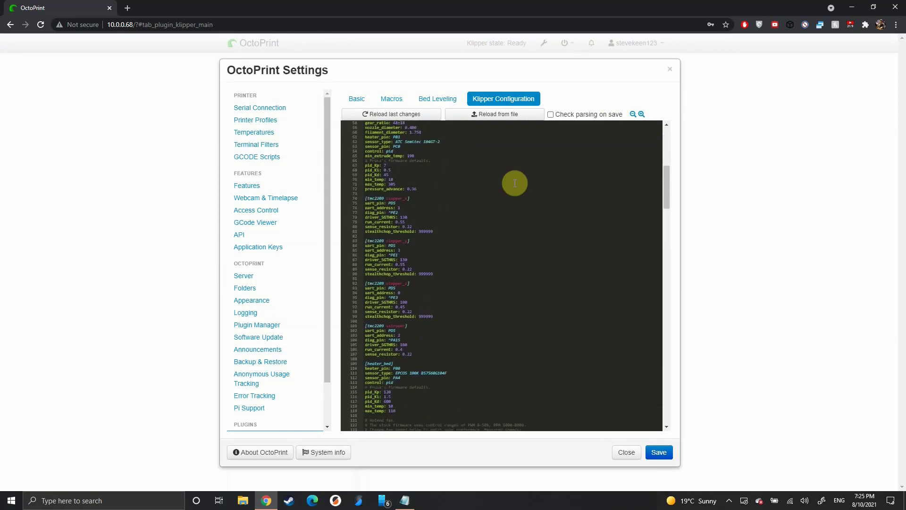
pyautogui.scroll(-17, 515, 183)
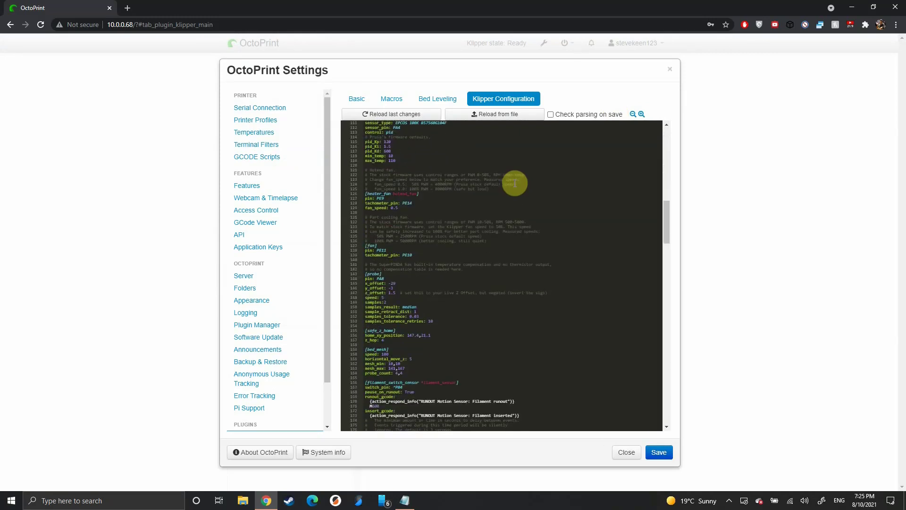
pyautogui.scroll(-13, 515, 183)
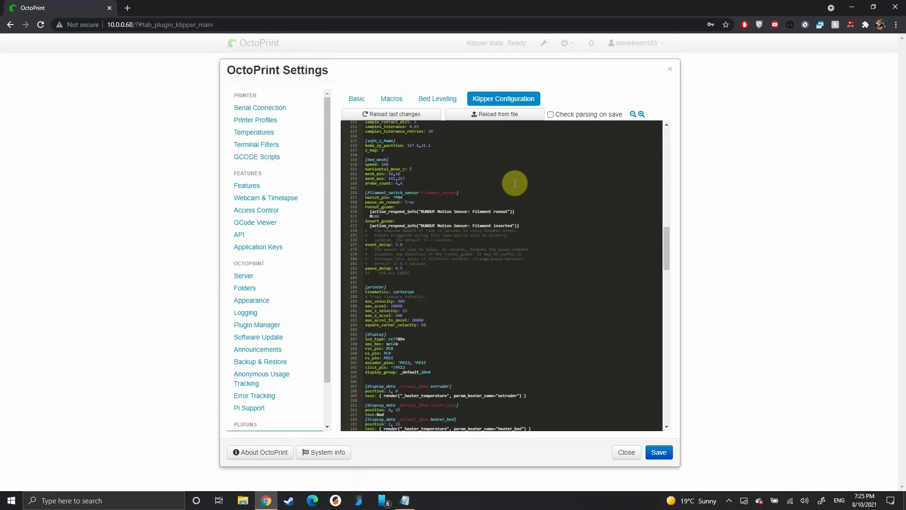
pyautogui.scroll(-20, 515, 183)
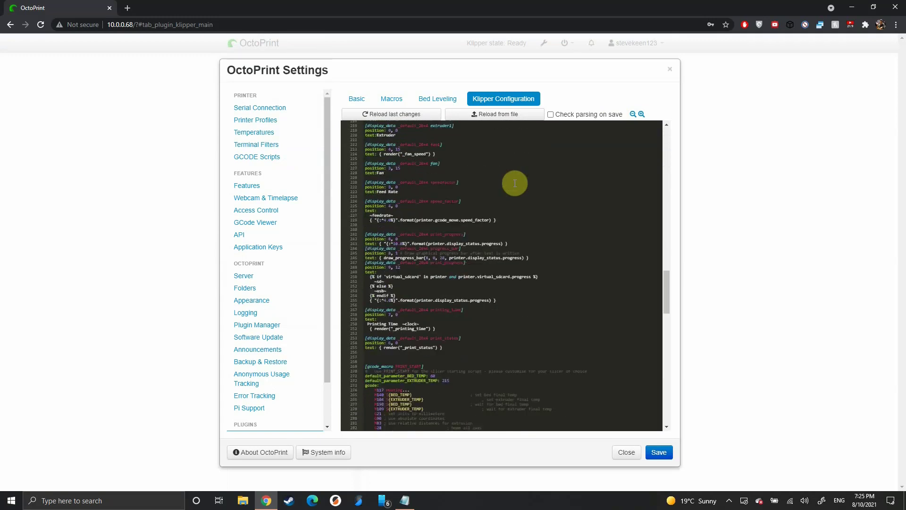
pyautogui.scroll(-20, 515, 184)
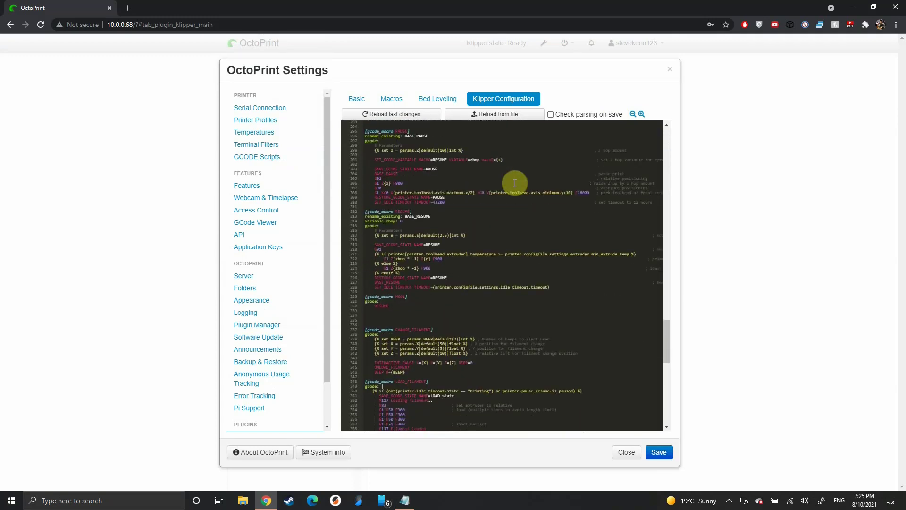
pyautogui.scroll(-20, 515, 183)
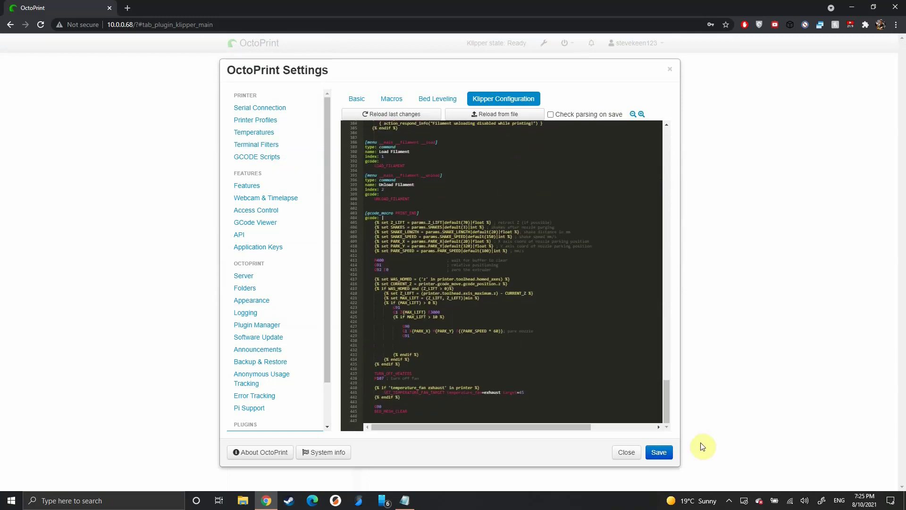